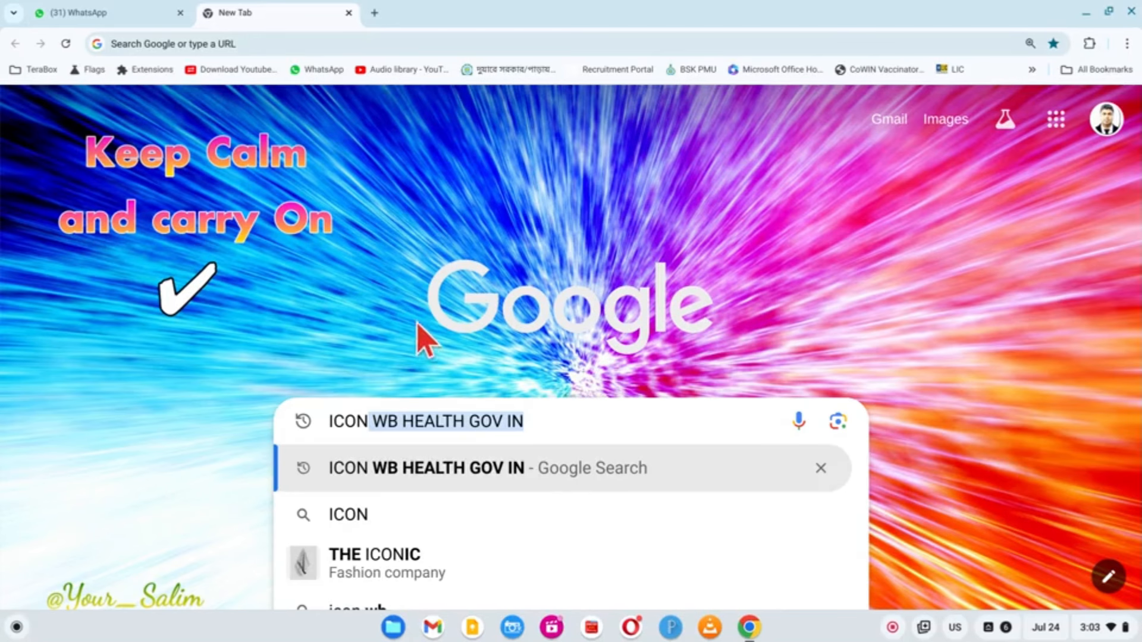
Search Google for the icon.wbhealth.gov.in disability certificate portal
{"action": "left_click", "coordinate": [547, 426]}
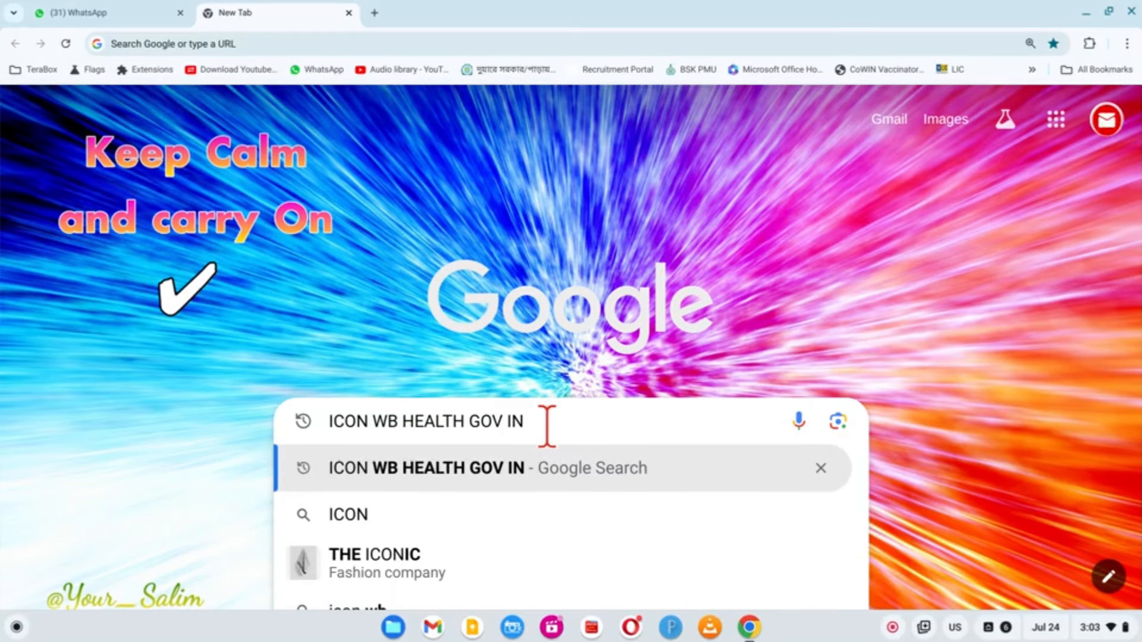
{"action": "key", "text": "Return"}
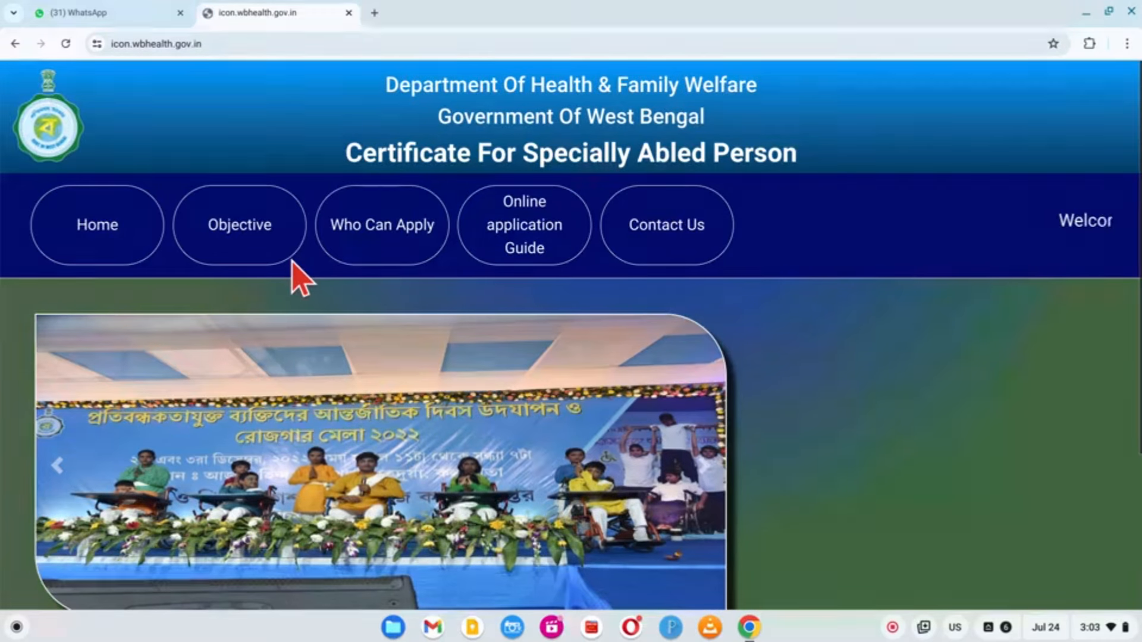
Start a new disability certificate application and verify the mobile number with its one-time code
{"action": "scroll", "coordinate": [296, 276], "scroll_direction": "down", "scroll_amount": 4}
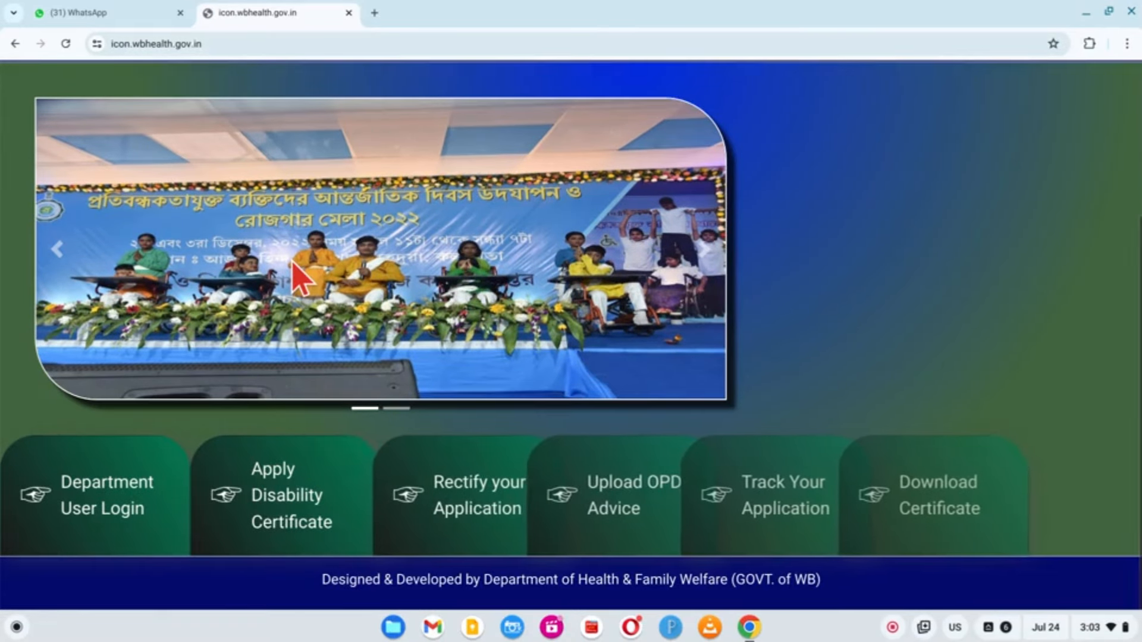
{"action": "left_click", "coordinate": [291, 533]}
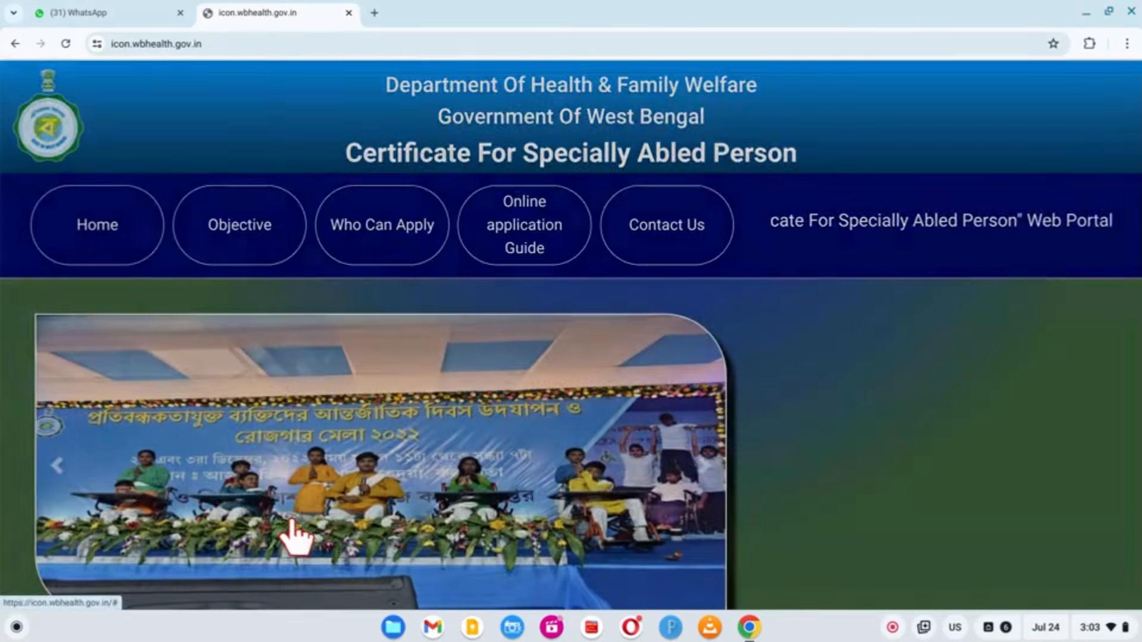
{"action": "left_click", "coordinate": [474, 220]}
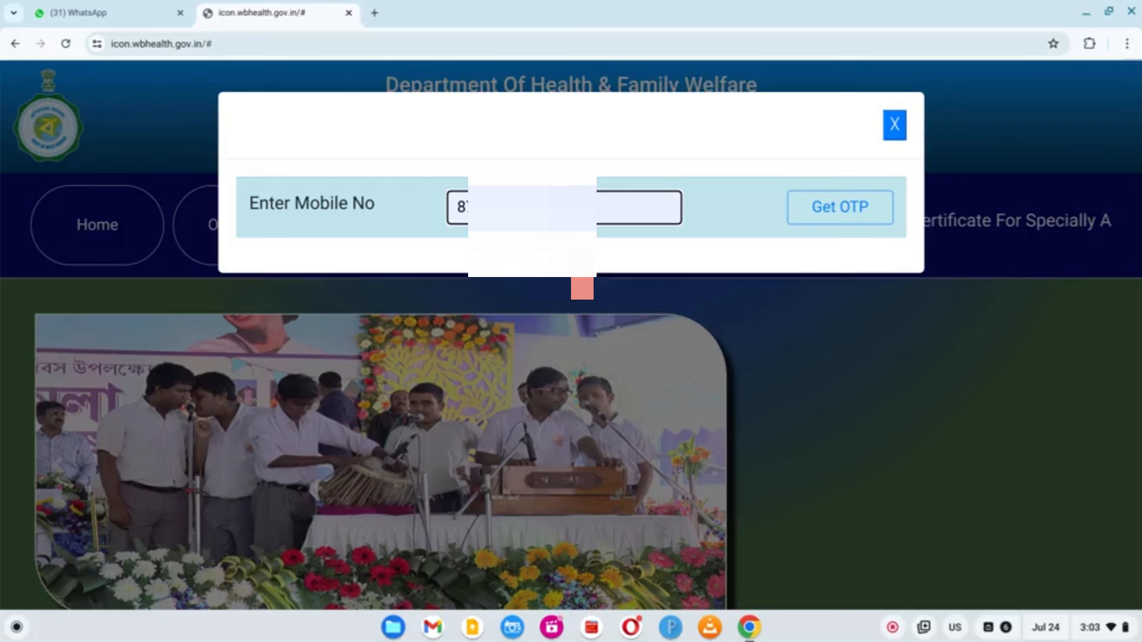
{"action": "left_click", "coordinate": [838, 220]}
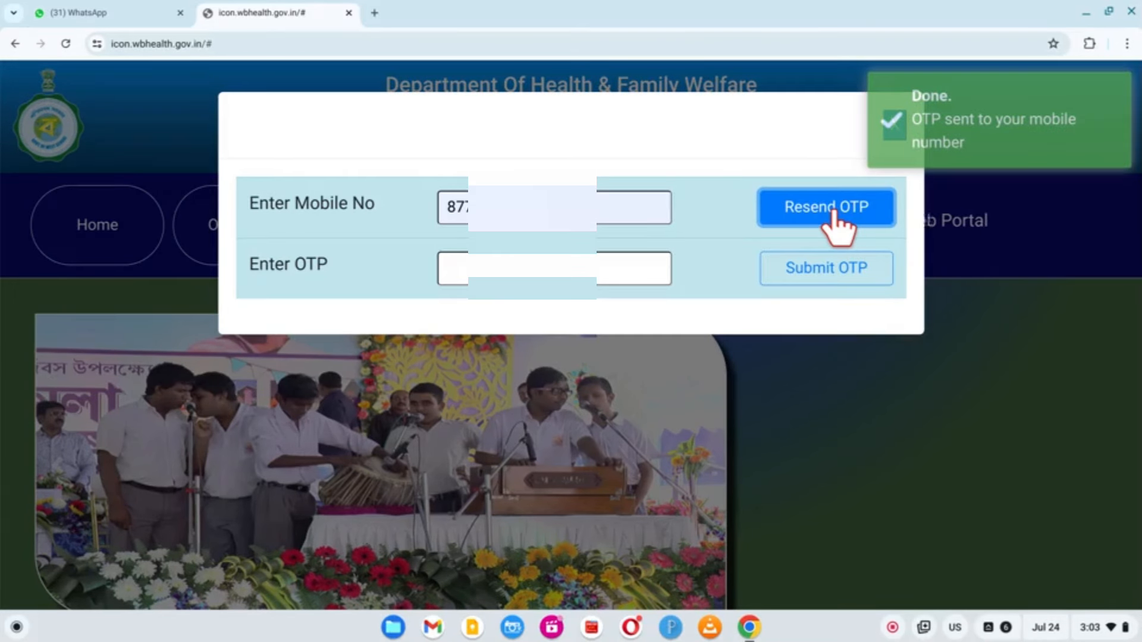
{"action": "key", "text": "Tab"}
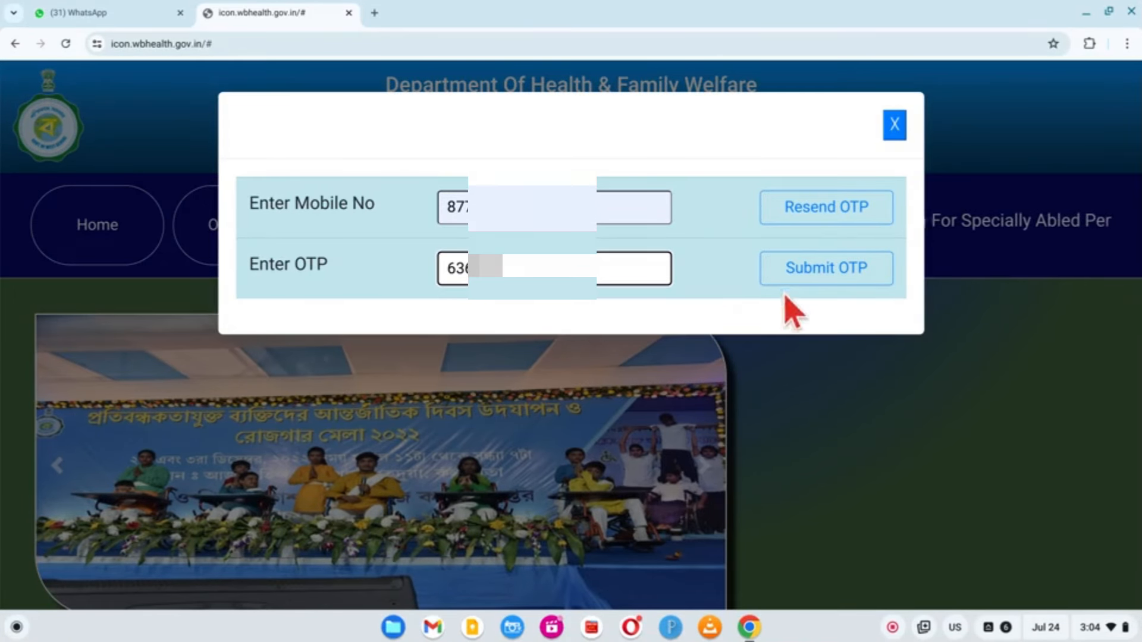
{"action": "left_click", "coordinate": [816, 274]}
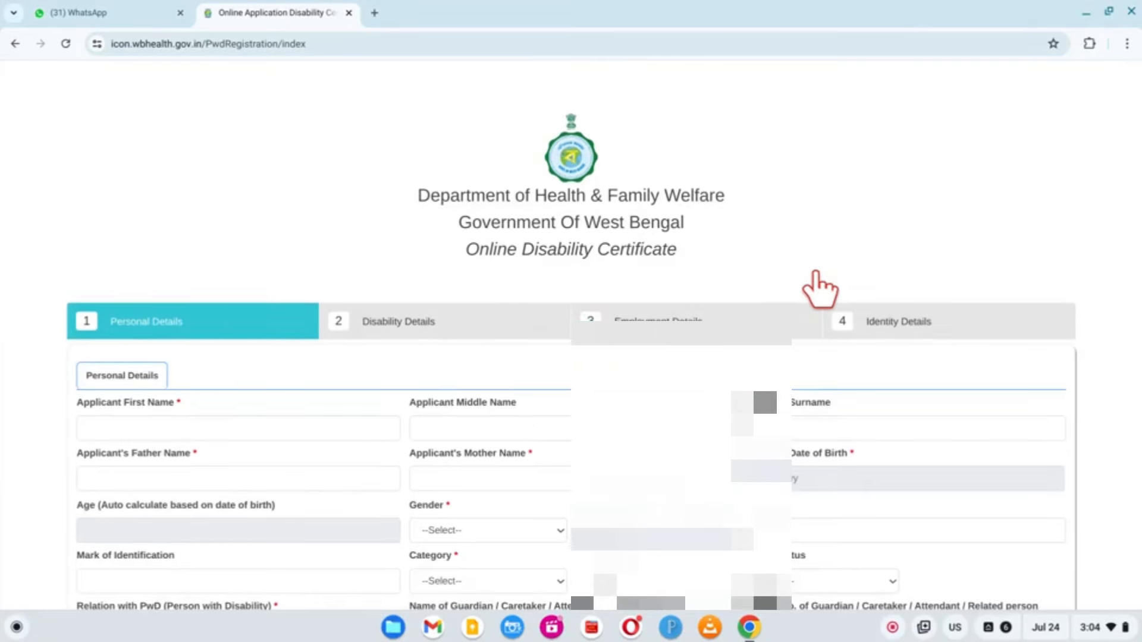
Enter the applicant's first, middle and last names
{"action": "scroll", "coordinate": [820, 290], "scroll_direction": "down", "scroll_amount": 3}
{"action": "left_click", "coordinate": [273, 221]}
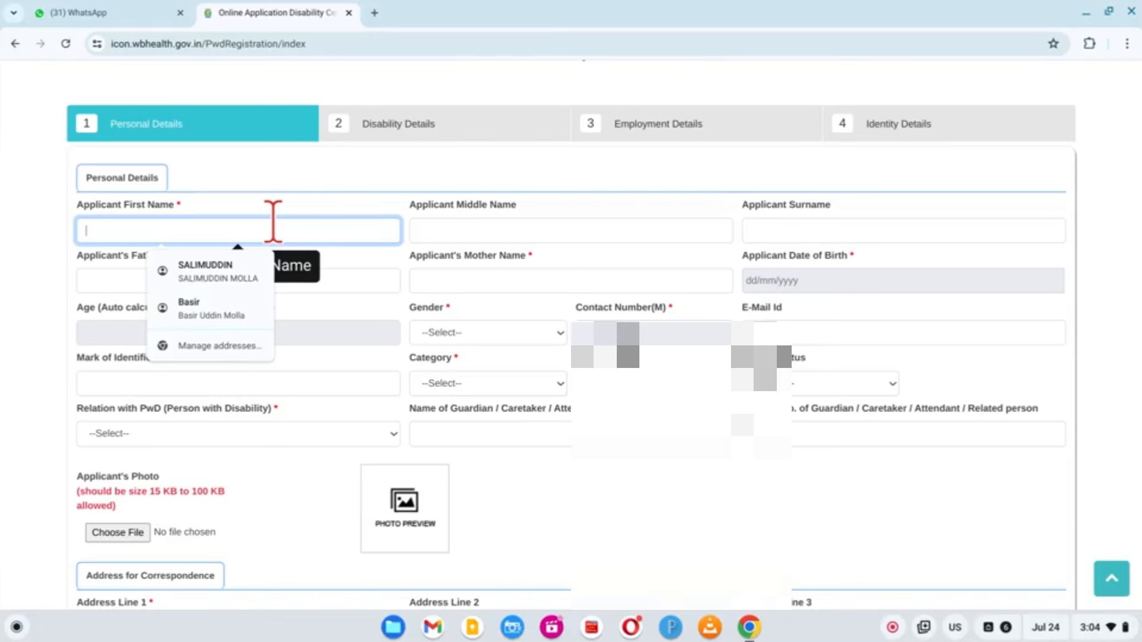
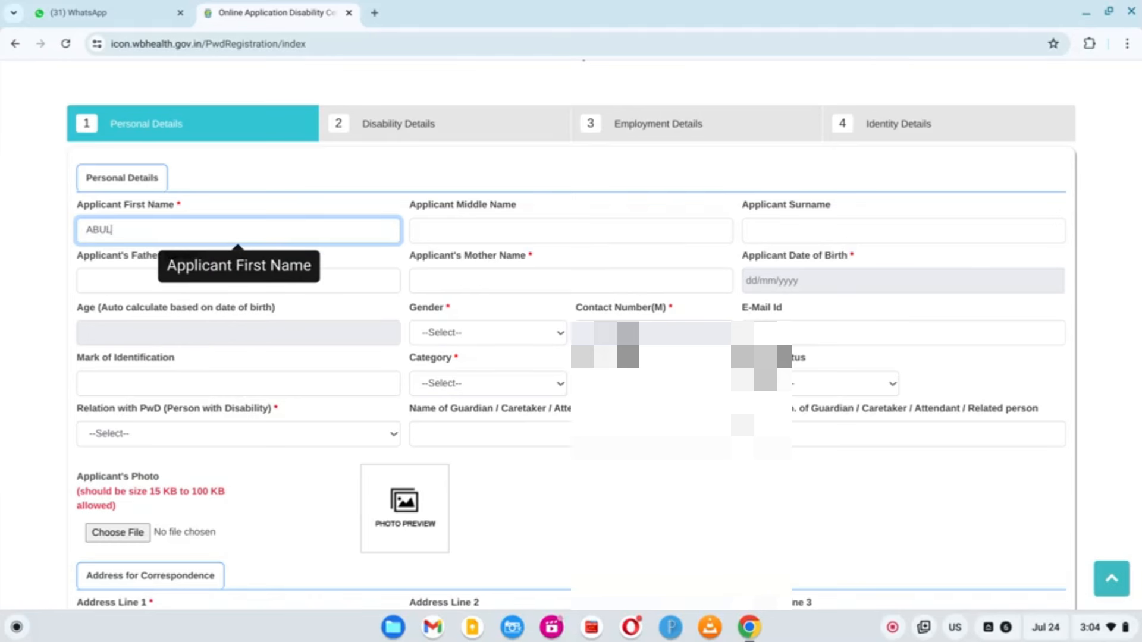
{"action": "key", "text": "Tab"}
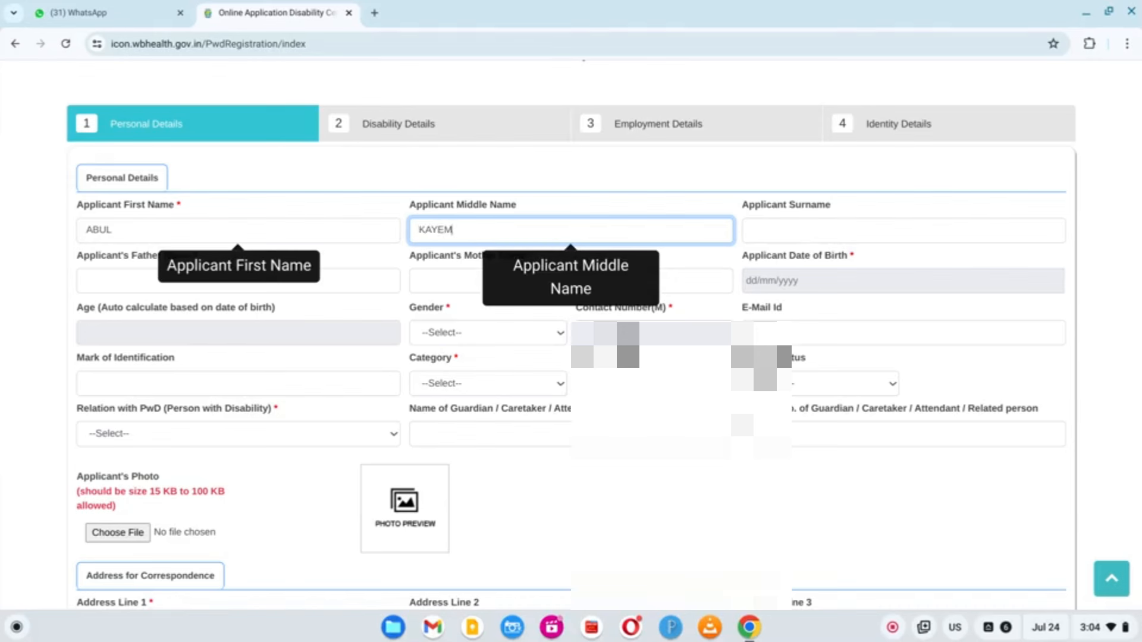
{"action": "key", "text": "Tab"}
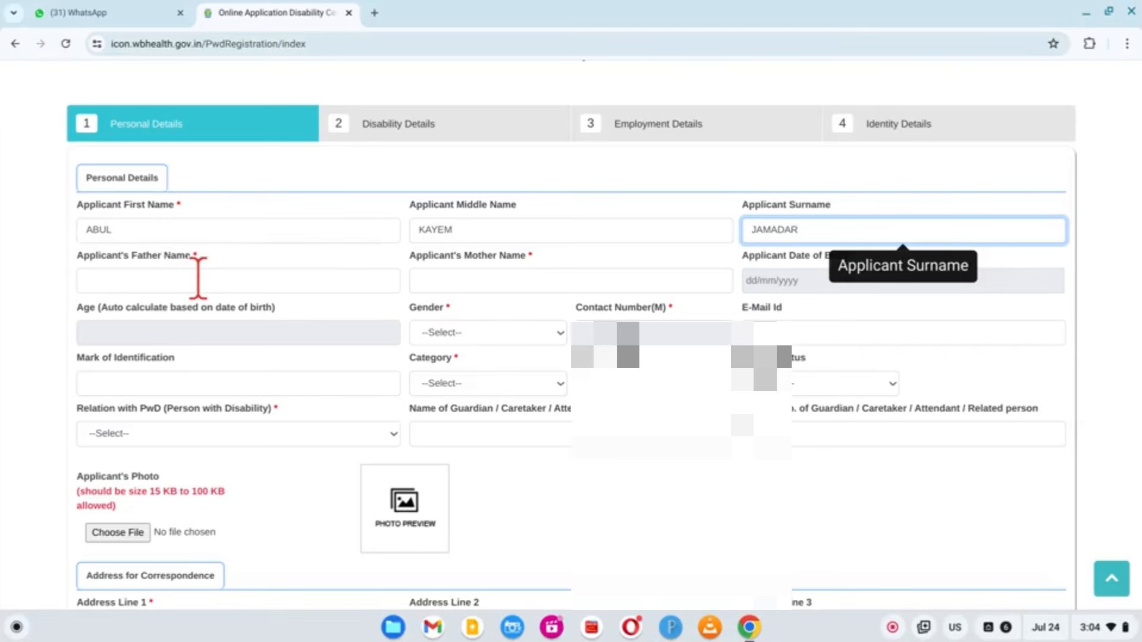
Enter the father's and mother's names, correcting a wrong letter in the mother's name
{"action": "left_click", "coordinate": [283, 281]}
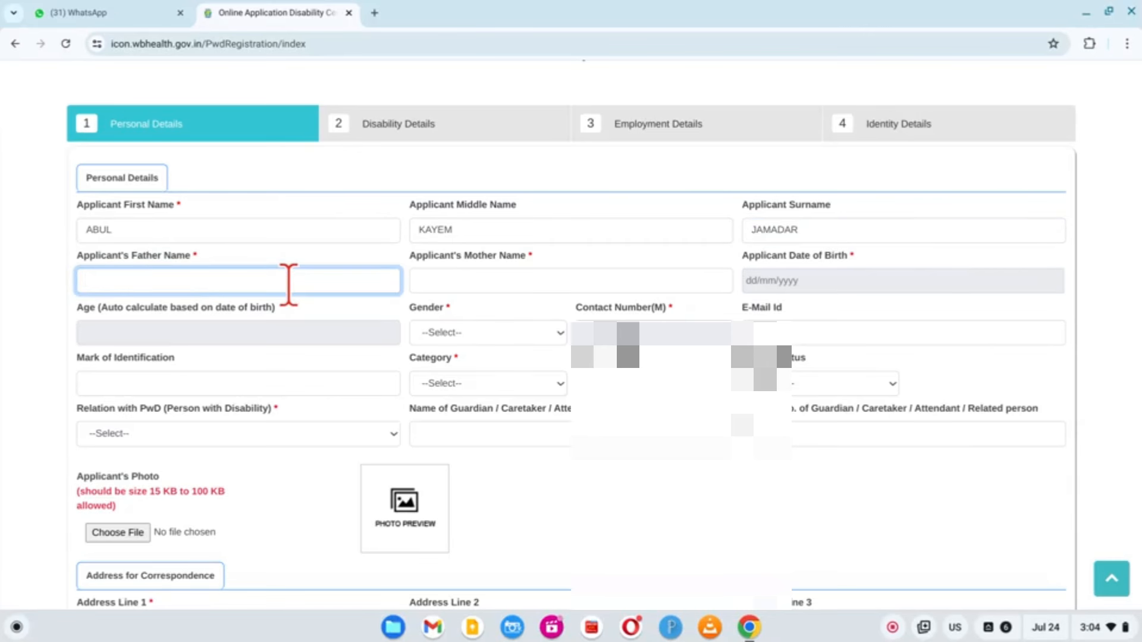
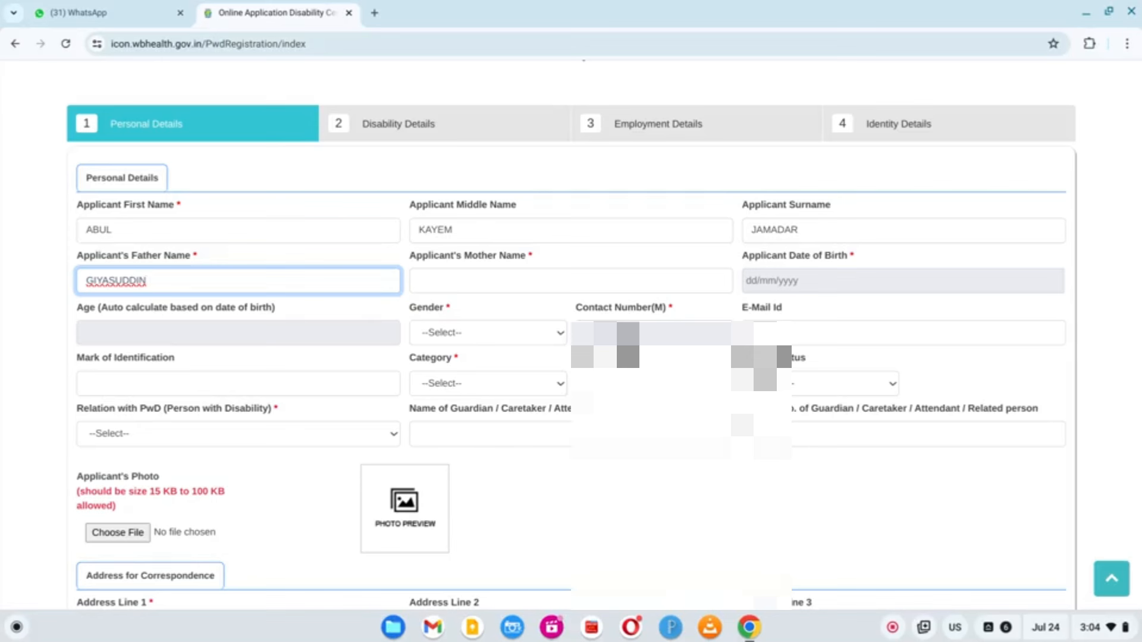
{"action": "left_click", "coordinate": [477, 280]}
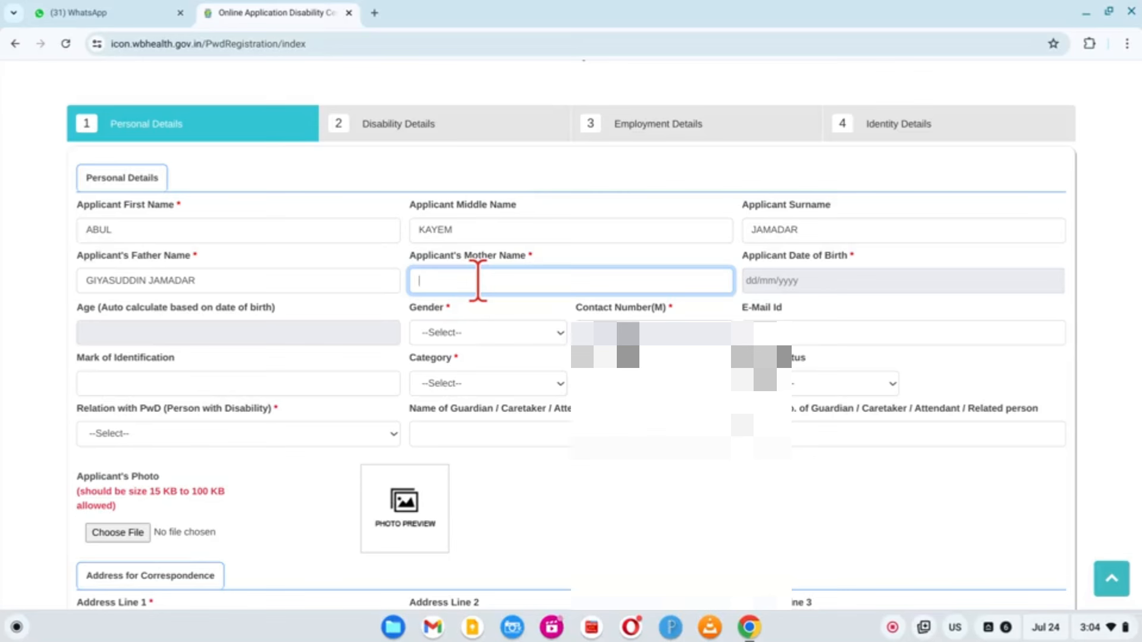
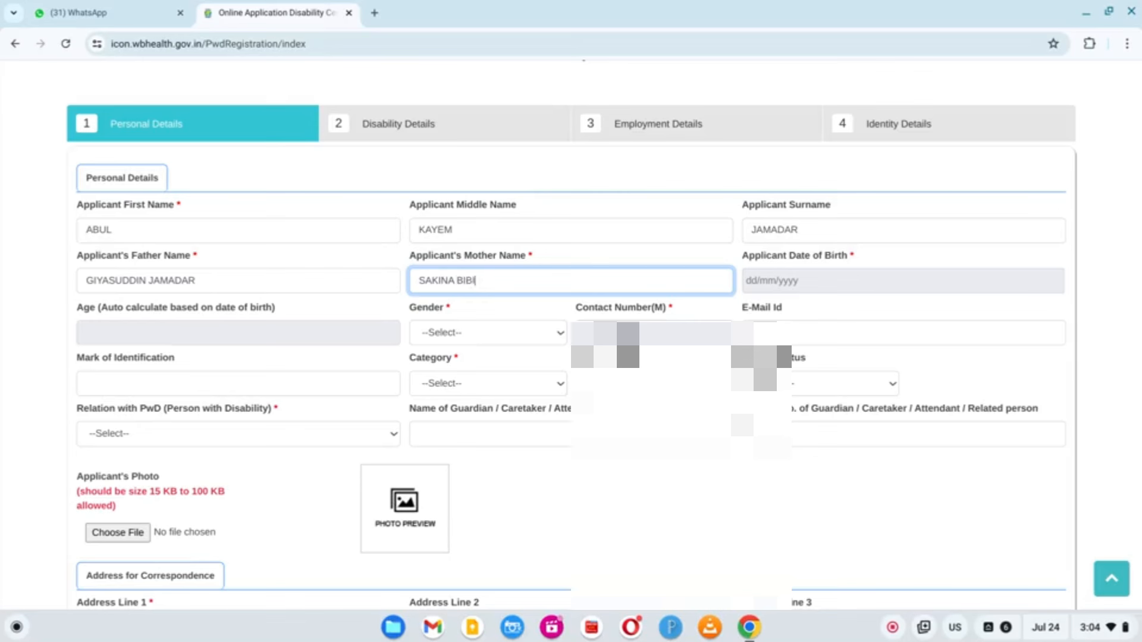
{"action": "left_click", "coordinate": [432, 288]}
{"action": "key", "text": "BackSpace"}
{"action": "type", "text": "O"}
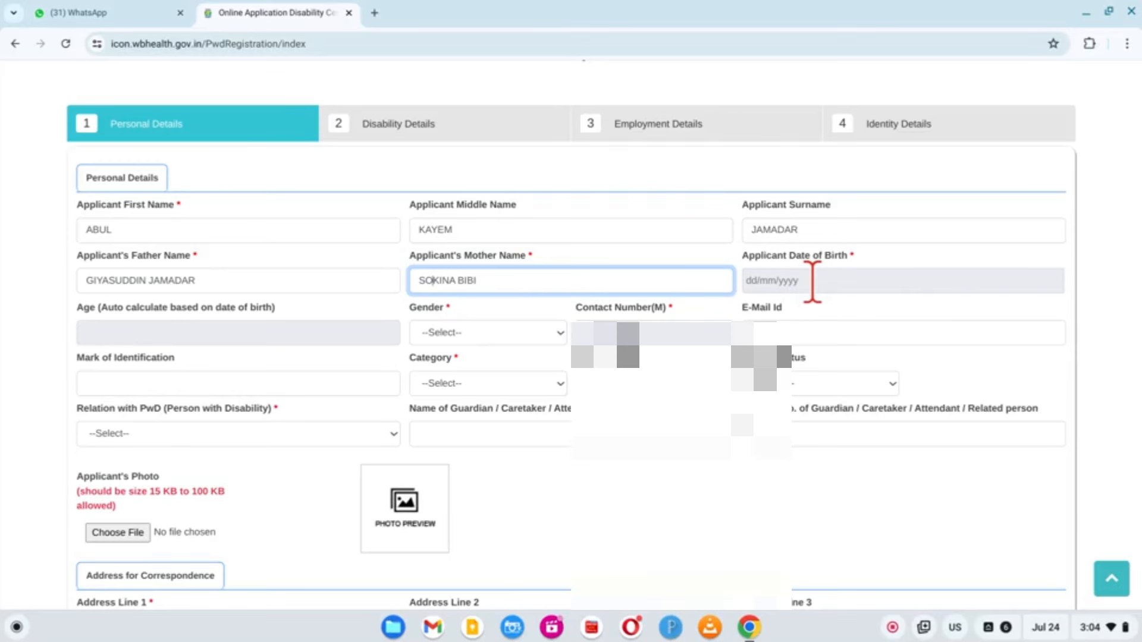
{"action": "left_click", "coordinate": [812, 280]}
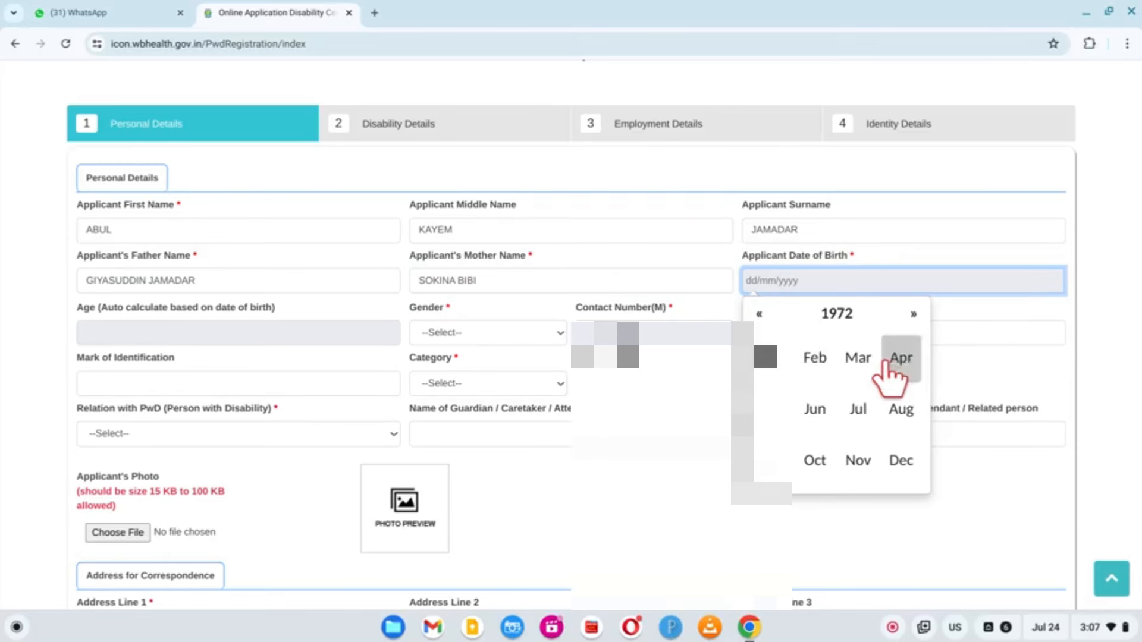
Set birth date 01/01/1972, gender Male and category General, and choose the marital status
{"action": "left_click", "coordinate": [773, 360]}
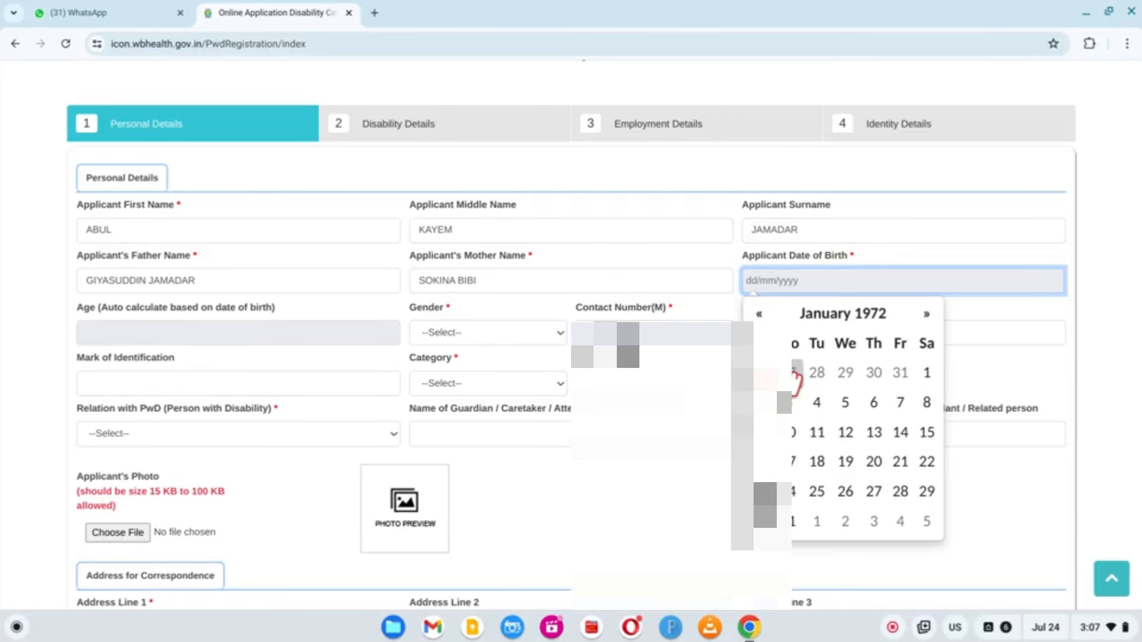
{"action": "left_click", "coordinate": [931, 374]}
{"action": "left_click", "coordinate": [482, 333]}
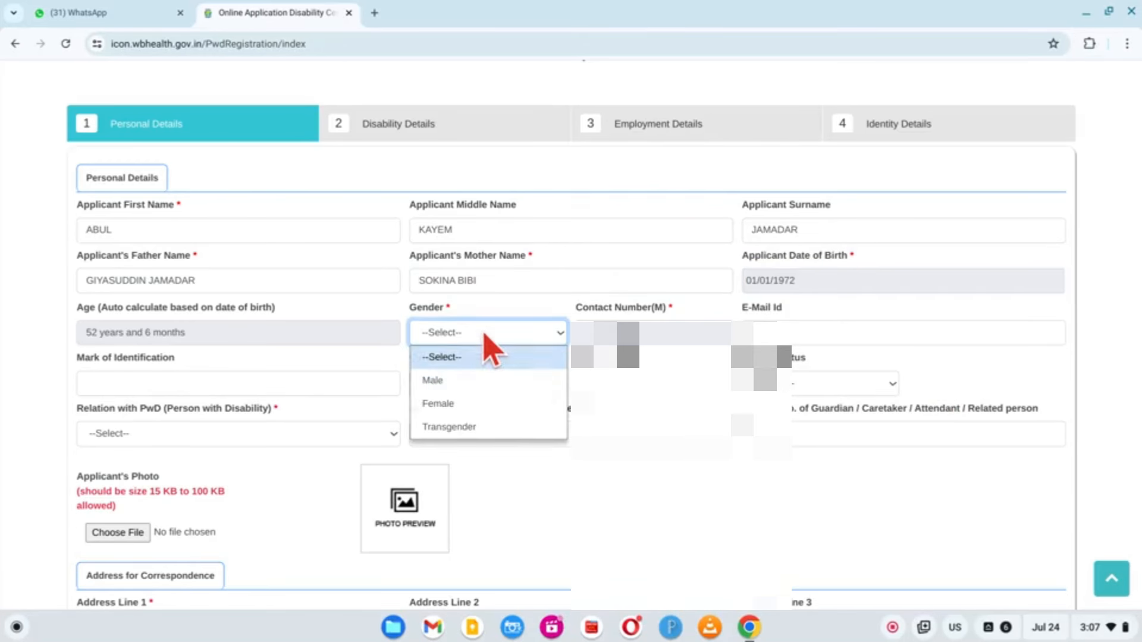
{"action": "left_click", "coordinate": [474, 382]}
{"action": "left_click", "coordinate": [473, 386]}
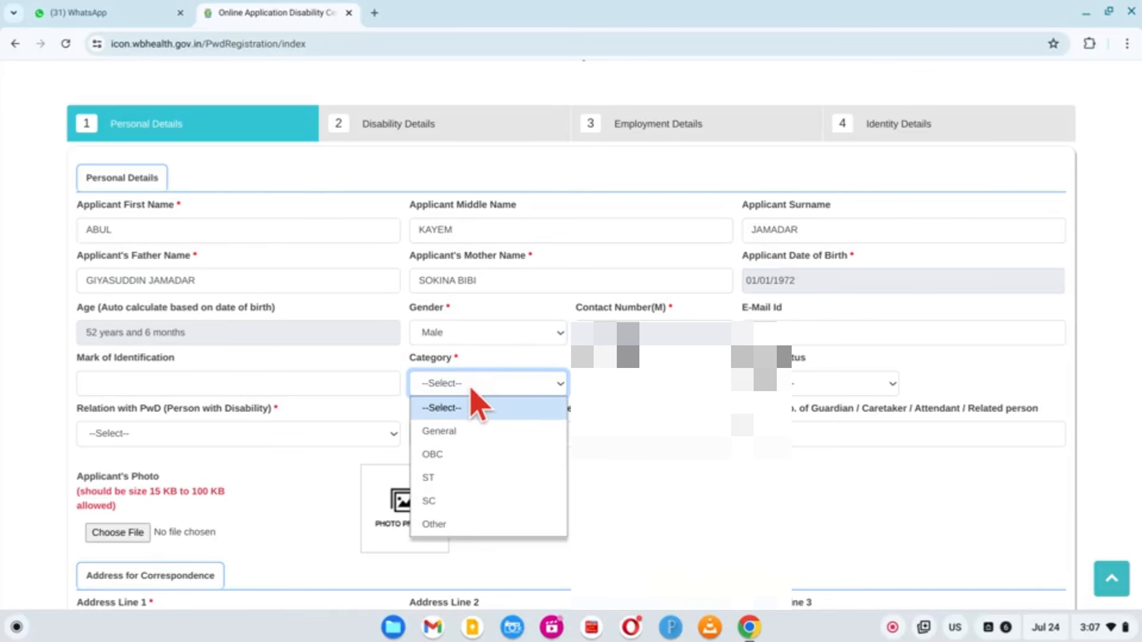
{"action": "left_click", "coordinate": [488, 435]}
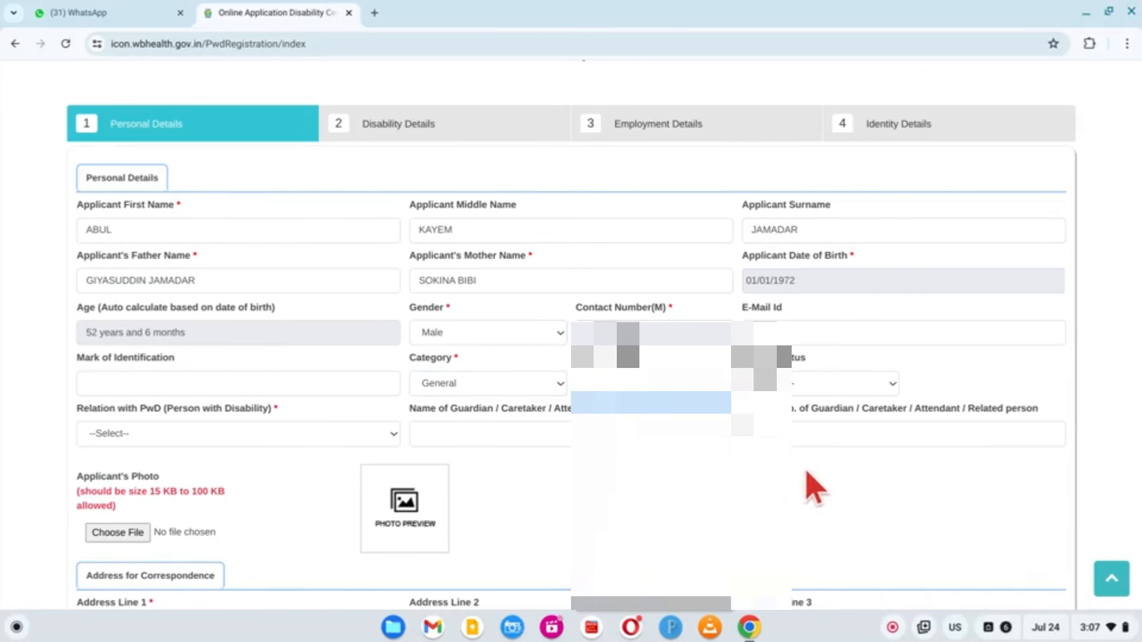
{"action": "left_click", "coordinate": [816, 383]}
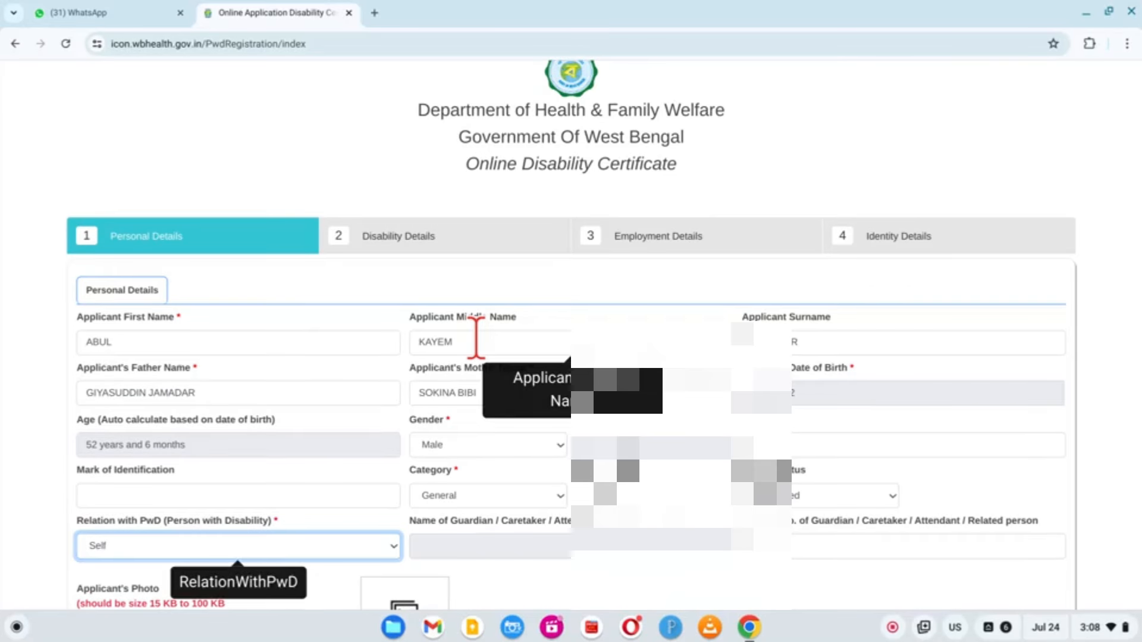
{"action": "scroll", "coordinate": [862, 440], "scroll_direction": "down", "scroll_amount": 5}
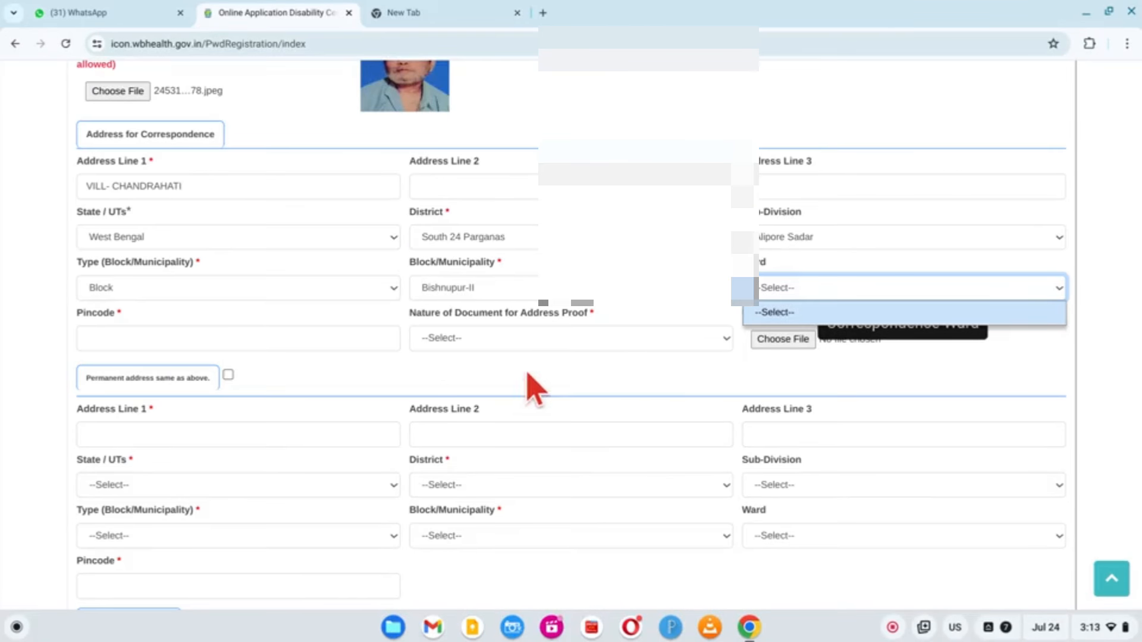
Make the permanent address same as correspondence, set qualification to Illiterate, and continue to Disability Details
{"action": "left_click", "coordinate": [690, 390]}
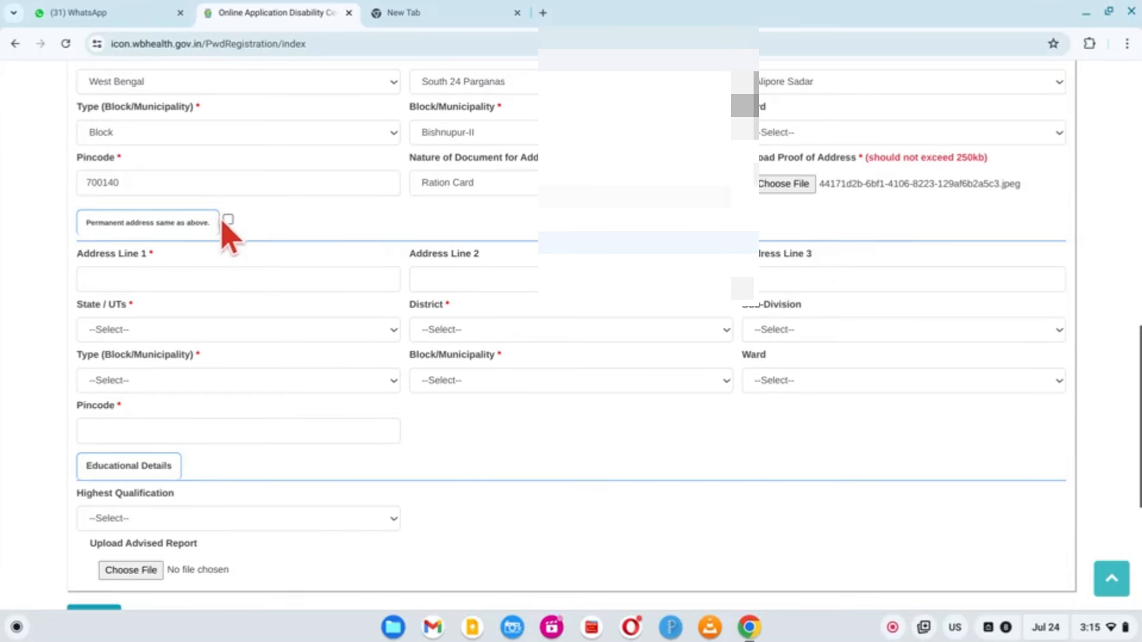
{"action": "left_click", "coordinate": [228, 220]}
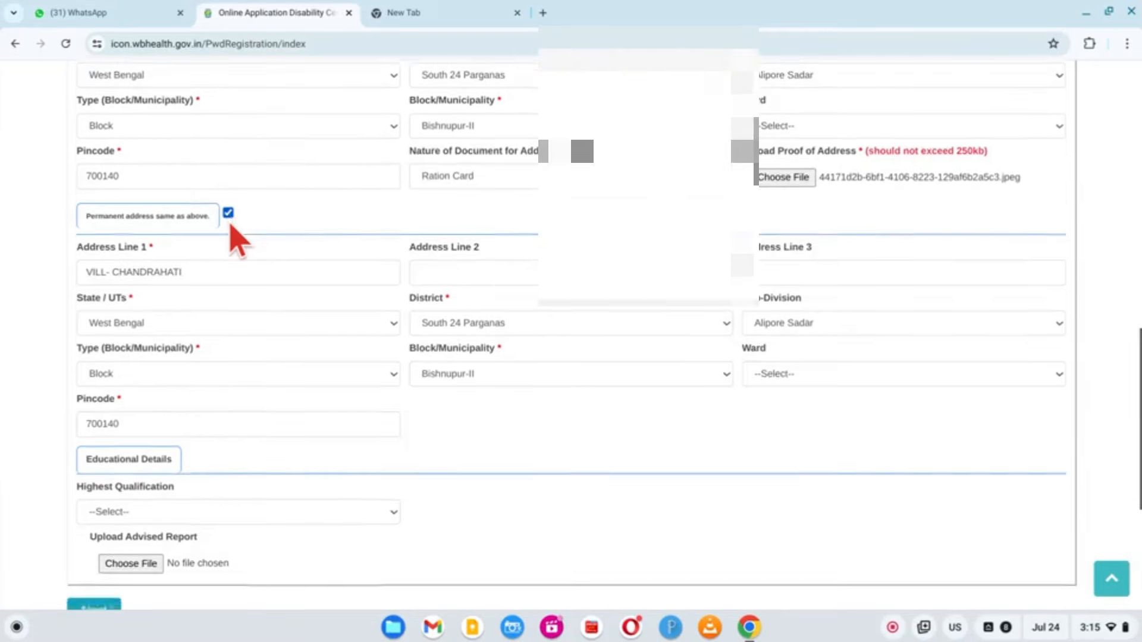
{"action": "scroll", "coordinate": [217, 297], "scroll_direction": "down", "scroll_amount": 3}
{"action": "left_click", "coordinate": [202, 324]}
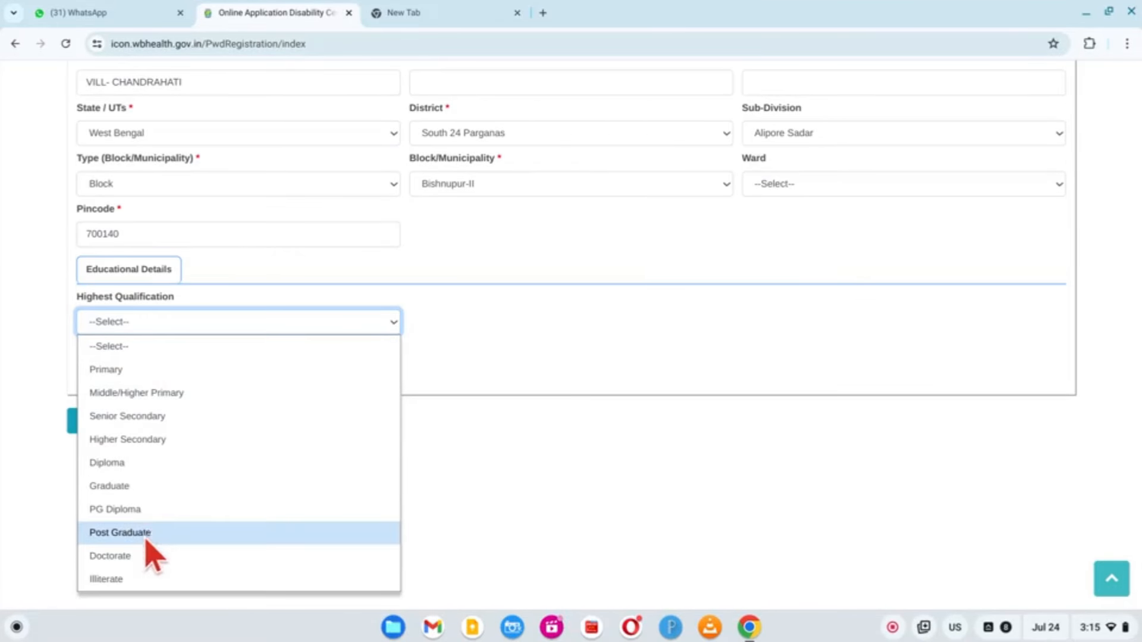
{"action": "left_click", "coordinate": [143, 579]}
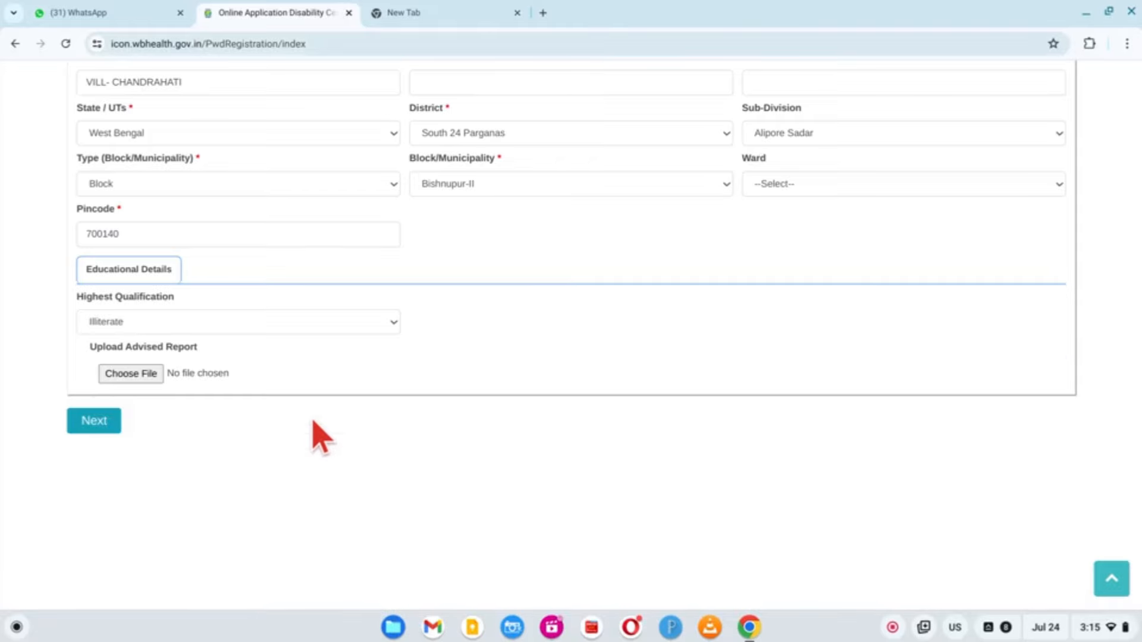
{"action": "scroll", "coordinate": [319, 434], "scroll_direction": "up", "scroll_amount": 5}
{"action": "scroll", "coordinate": [250, 410], "scroll_direction": "down", "scroll_amount": 7}
{"action": "left_click", "coordinate": [94, 313]}
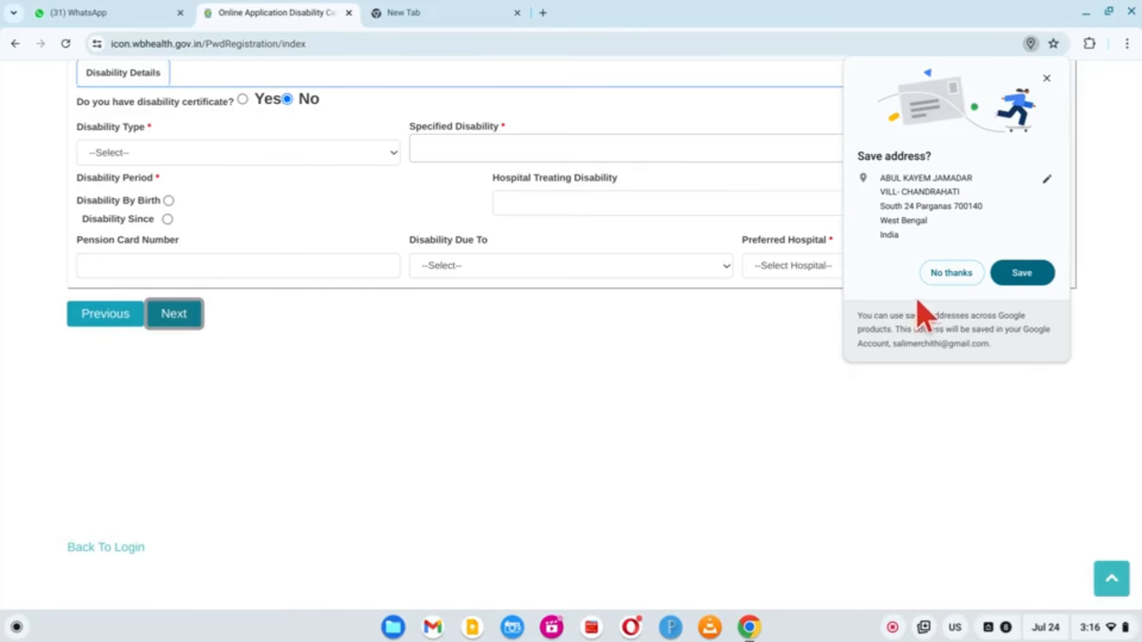
Decline saving the address, set disability type to Visual impairment, and type 'OPTHALMOLO' under Specified Disability
{"action": "left_click", "coordinate": [951, 272]}
{"action": "scroll", "coordinate": [805, 428], "scroll_direction": "up", "scroll_amount": 5}
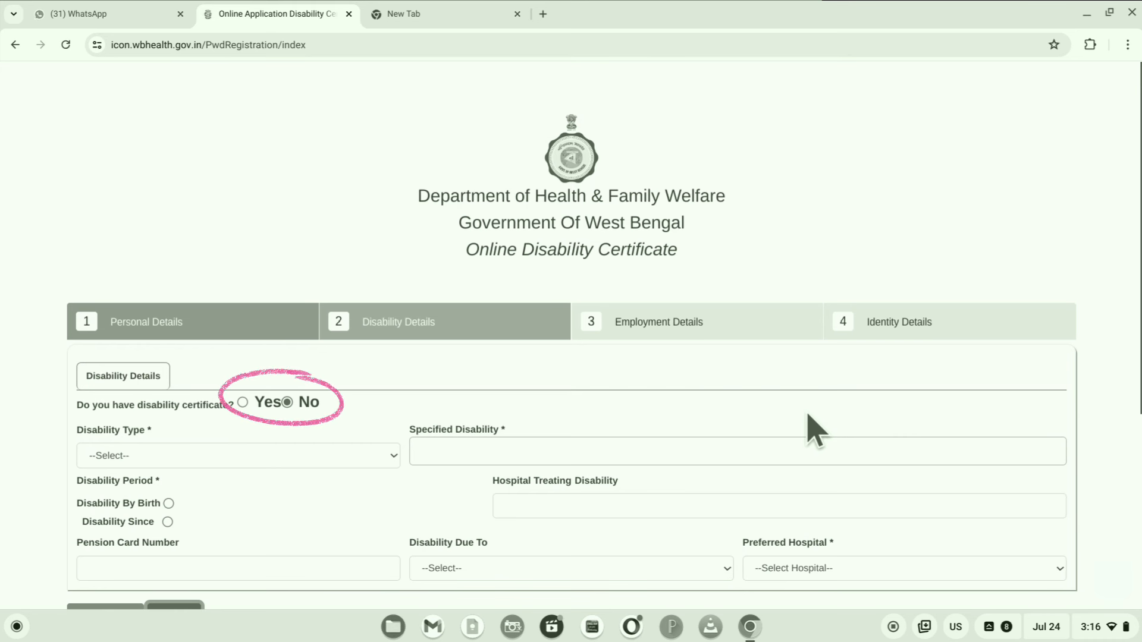
{"action": "scroll", "coordinate": [815, 431], "scroll_direction": "down", "scroll_amount": 3}
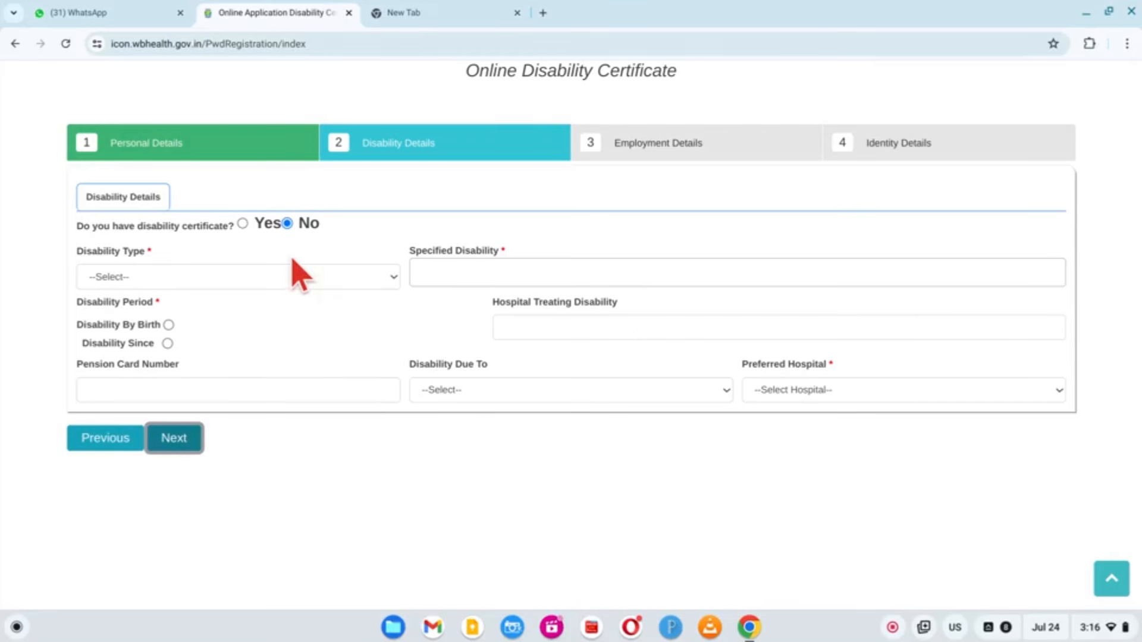
{"action": "left_click", "coordinate": [281, 275]}
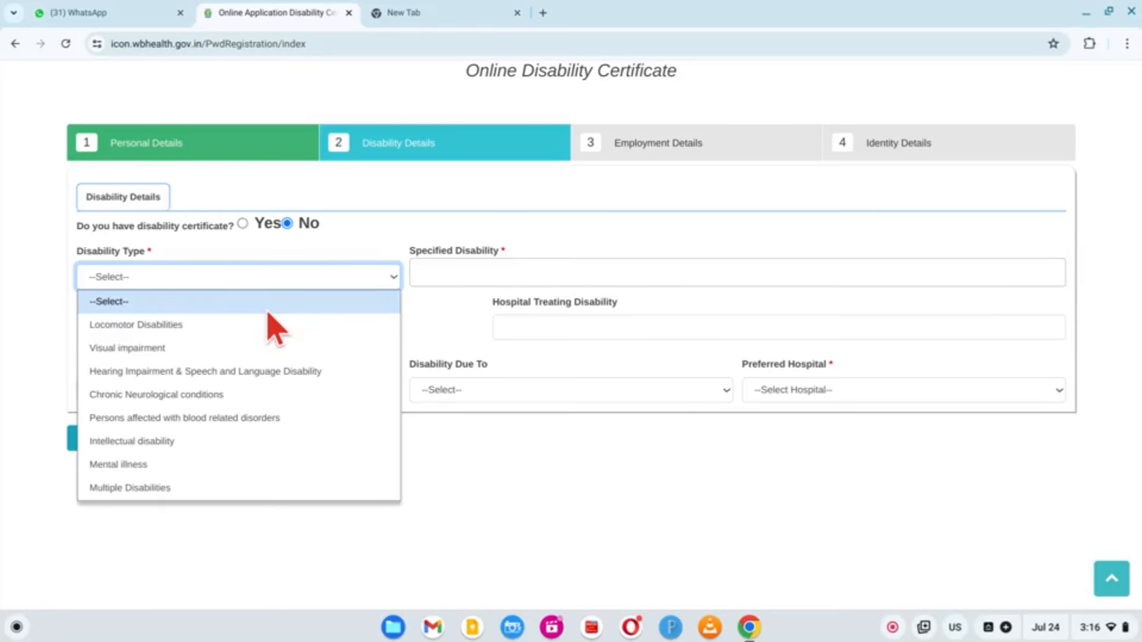
{"action": "left_click", "coordinate": [242, 351]}
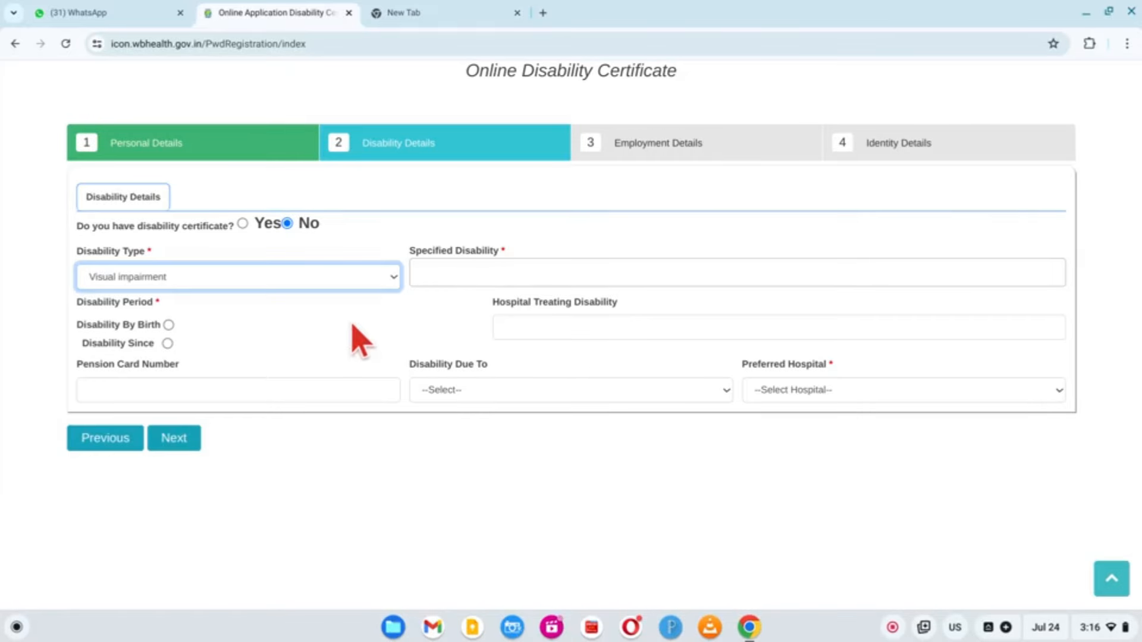
{"action": "left_click", "coordinate": [497, 274]}
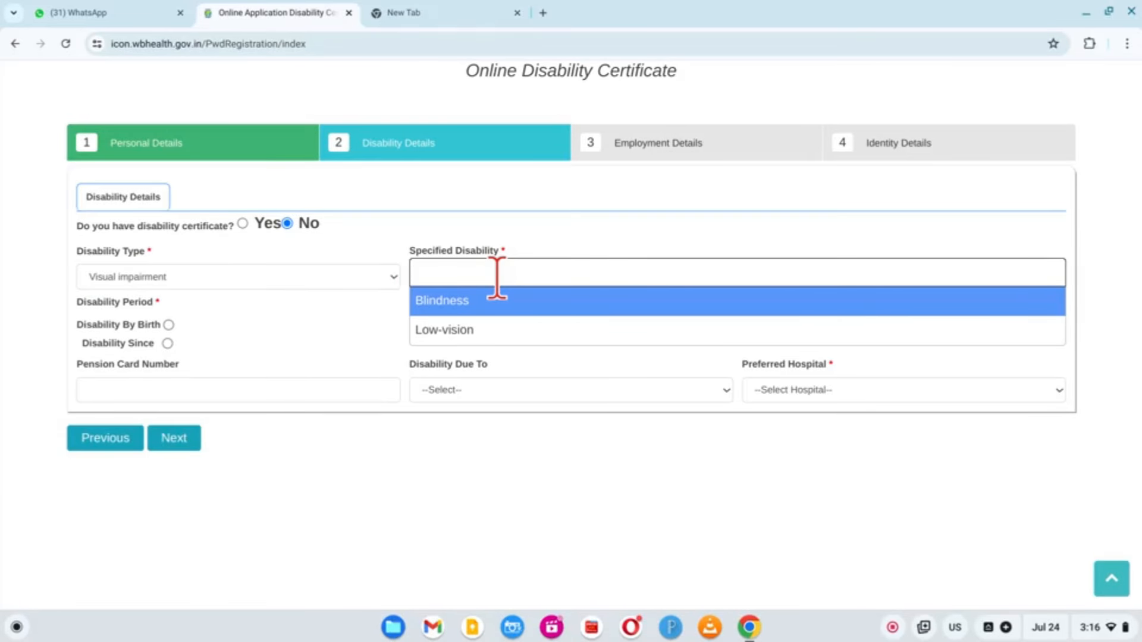
{"action": "type", "text": "OPTHAL"}
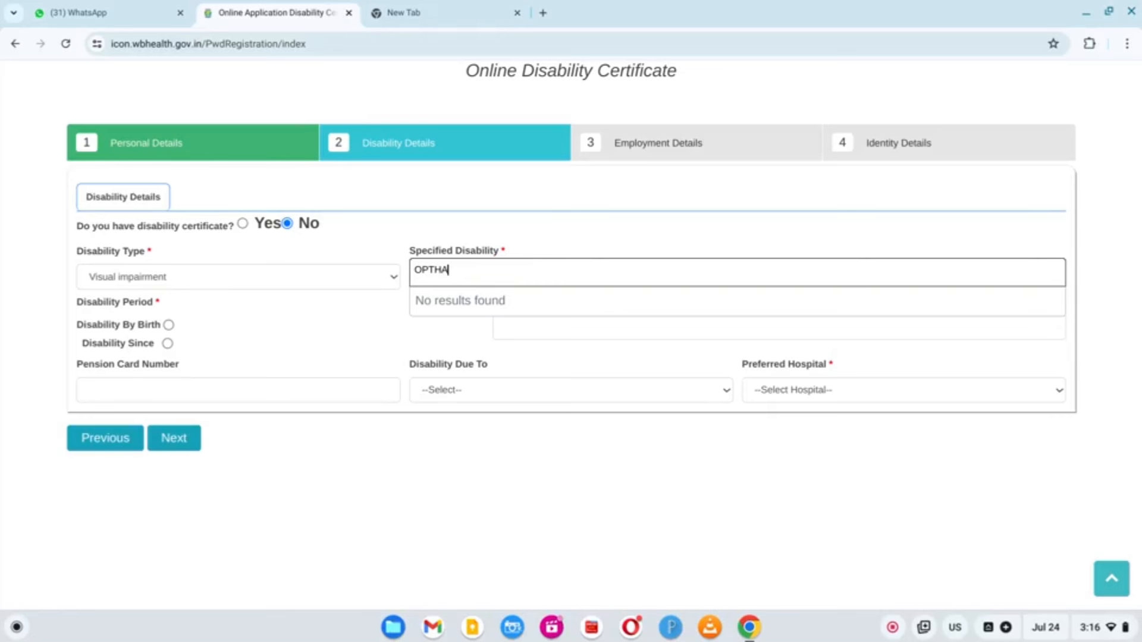
{"action": "type", "text": "MOLO"}
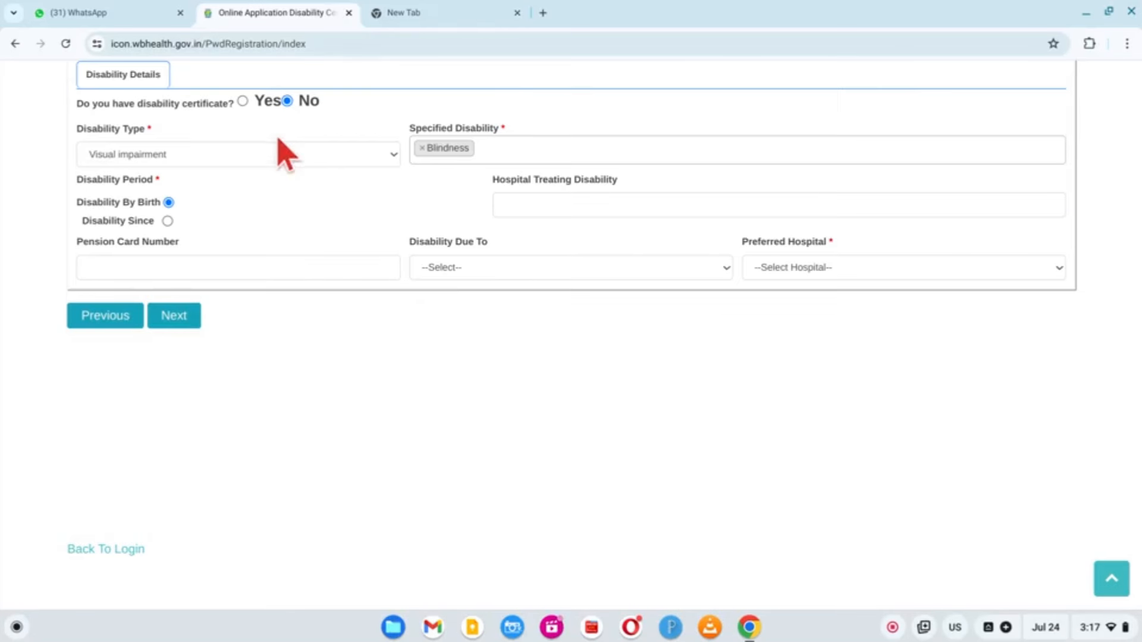
Mark that a disability certificate already exists, issued on 15/05/2002
{"action": "left_click", "coordinate": [243, 101]}
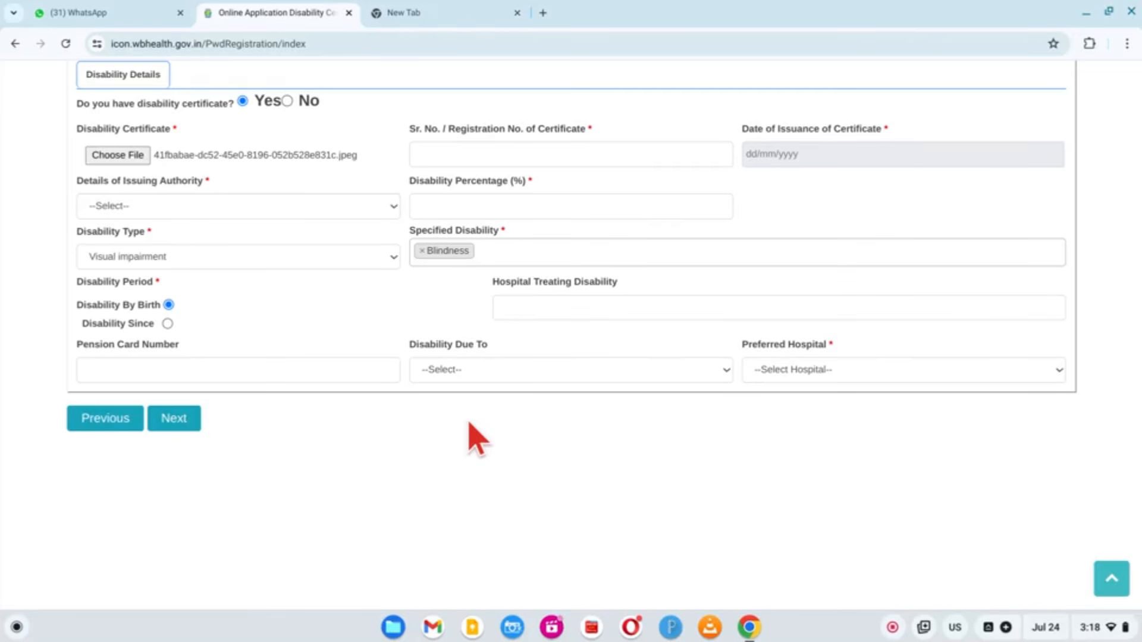
{"action": "left_click", "coordinate": [813, 152]}
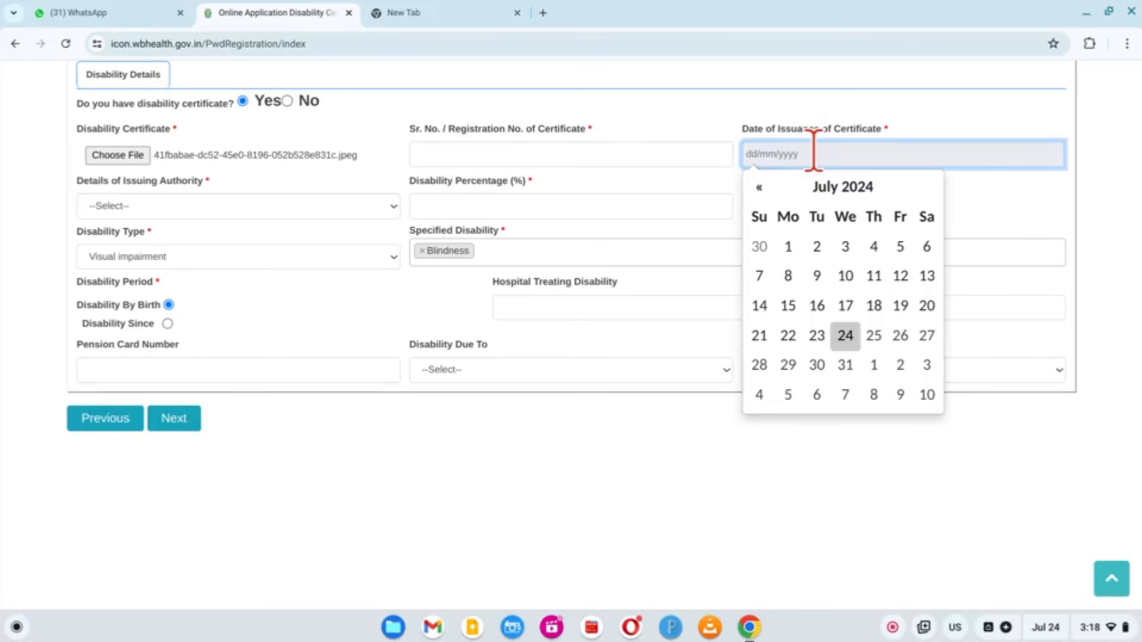
{"action": "left_click", "coordinate": [840, 187]}
{"action": "left_click", "coordinate": [757, 188]}
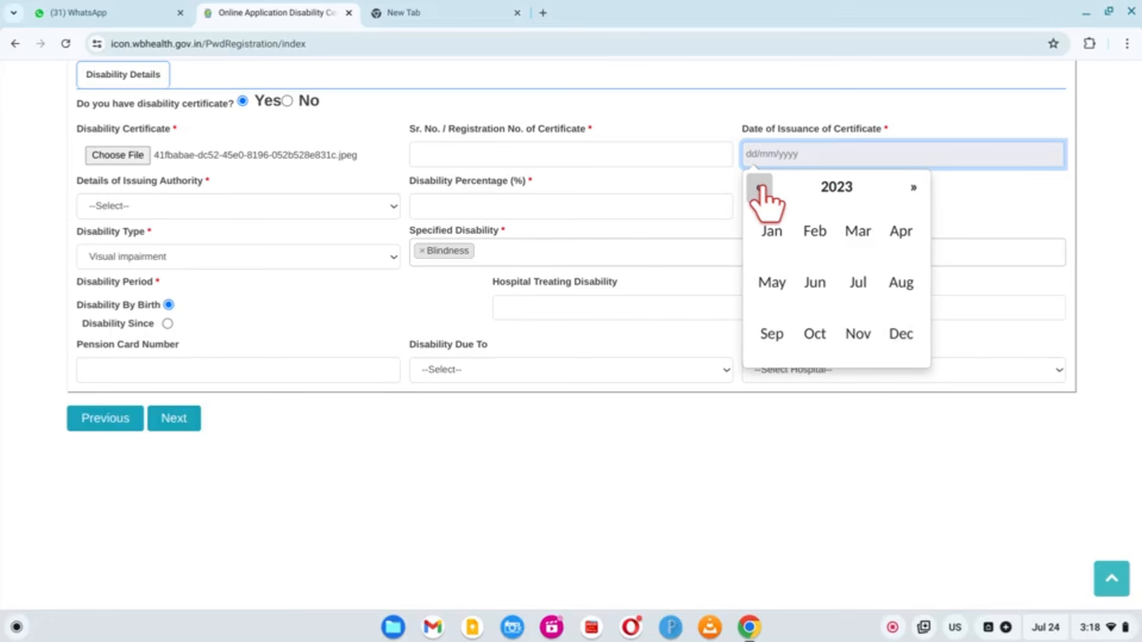
{"action": "left_click", "coordinate": [800, 188]}
{"action": "left_click", "coordinate": [753, 190]}
{"action": "left_click", "coordinate": [753, 189]}
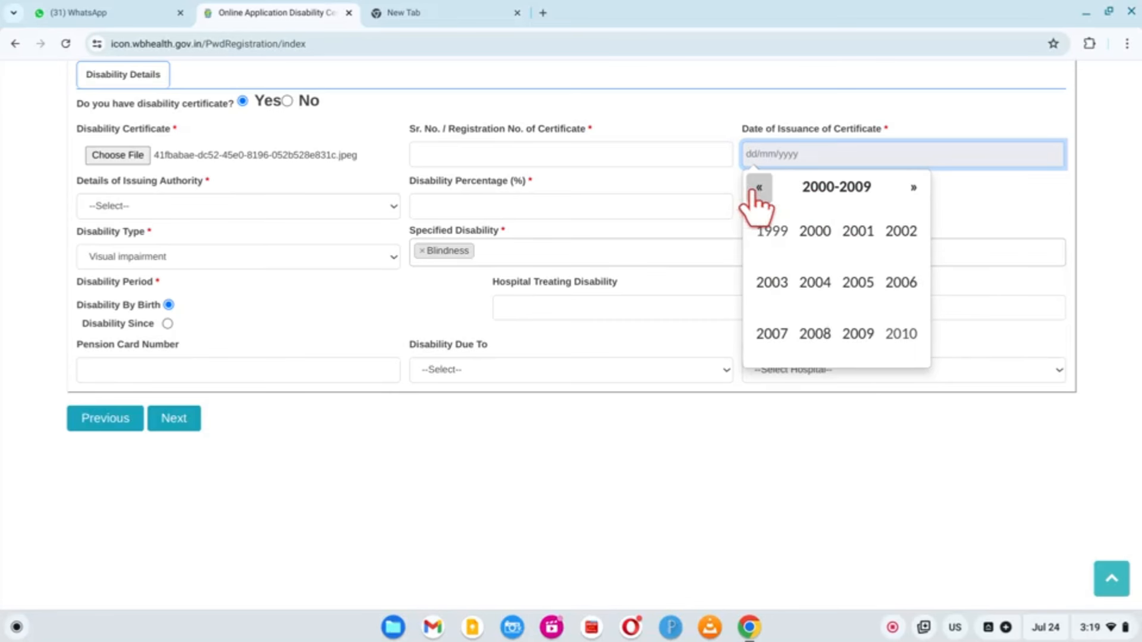
{"action": "left_click", "coordinate": [900, 233]}
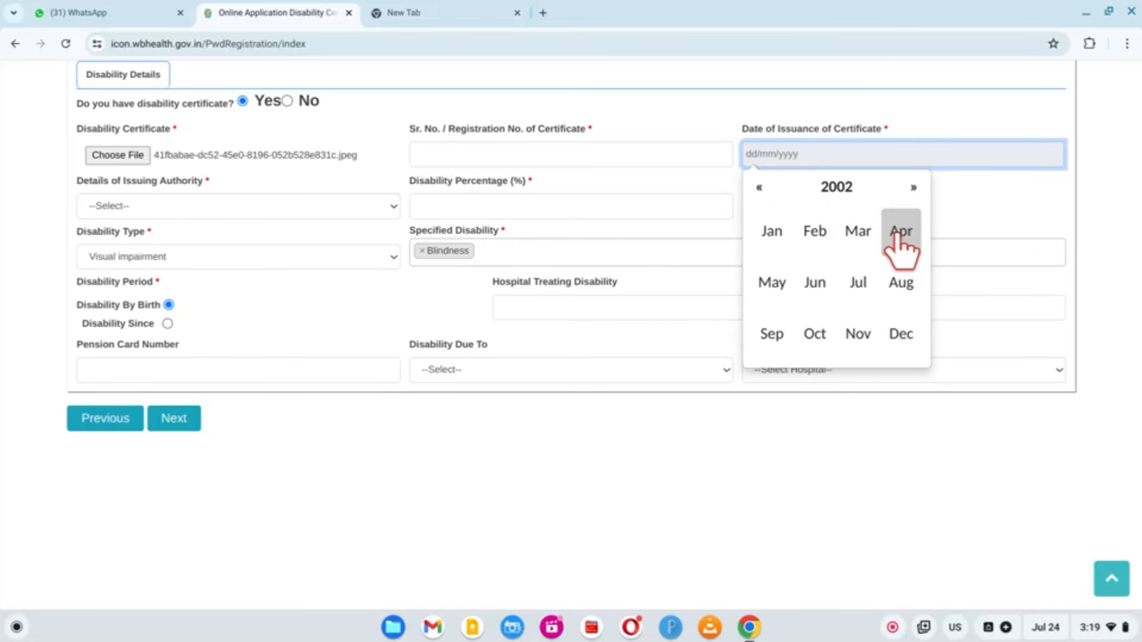
{"action": "left_click", "coordinate": [785, 282]}
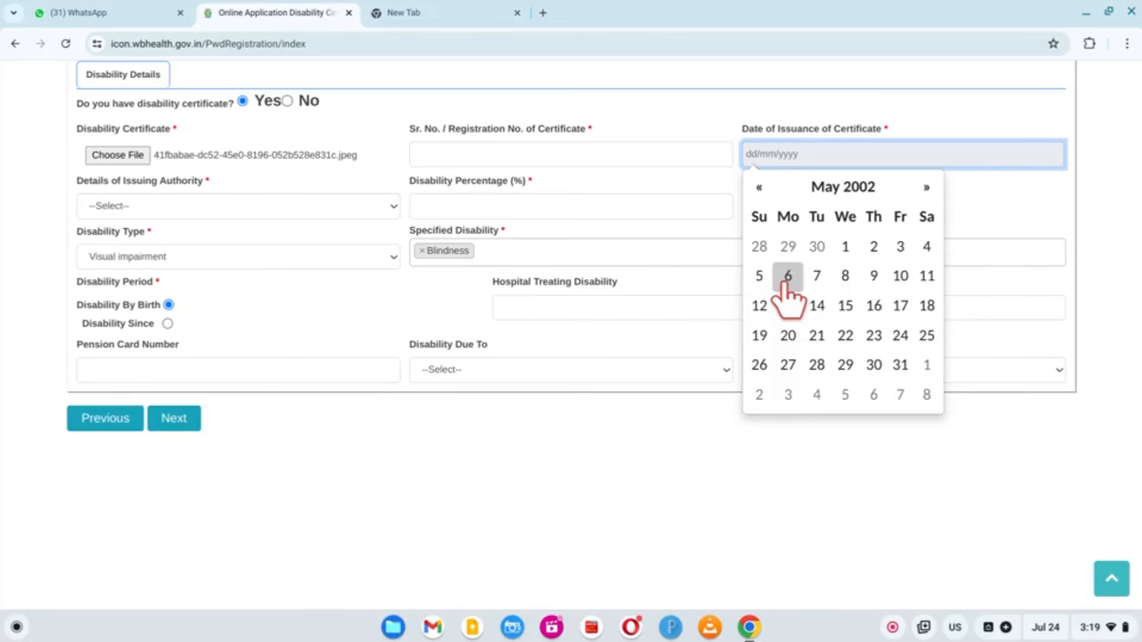
{"action": "left_click", "coordinate": [844, 305]}
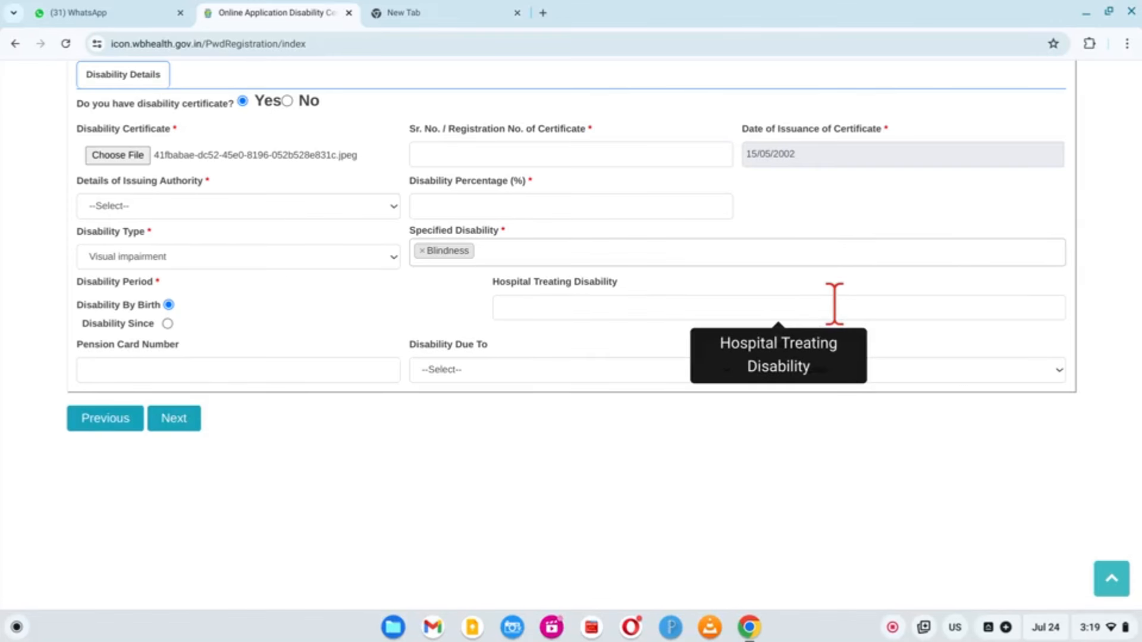
Choose the issuing authority, then set employment status to Unemployed on Employment Details
{"action": "left_click", "coordinate": [287, 211]}
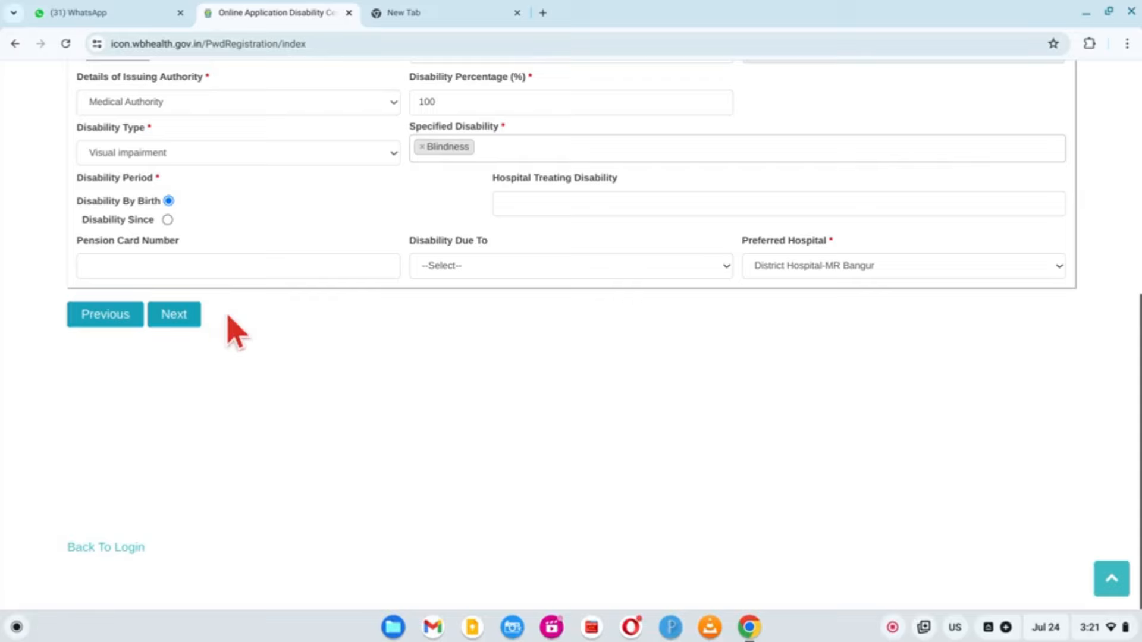
{"action": "scroll", "coordinate": [384, 392], "scroll_direction": "up", "scroll_amount": 2}
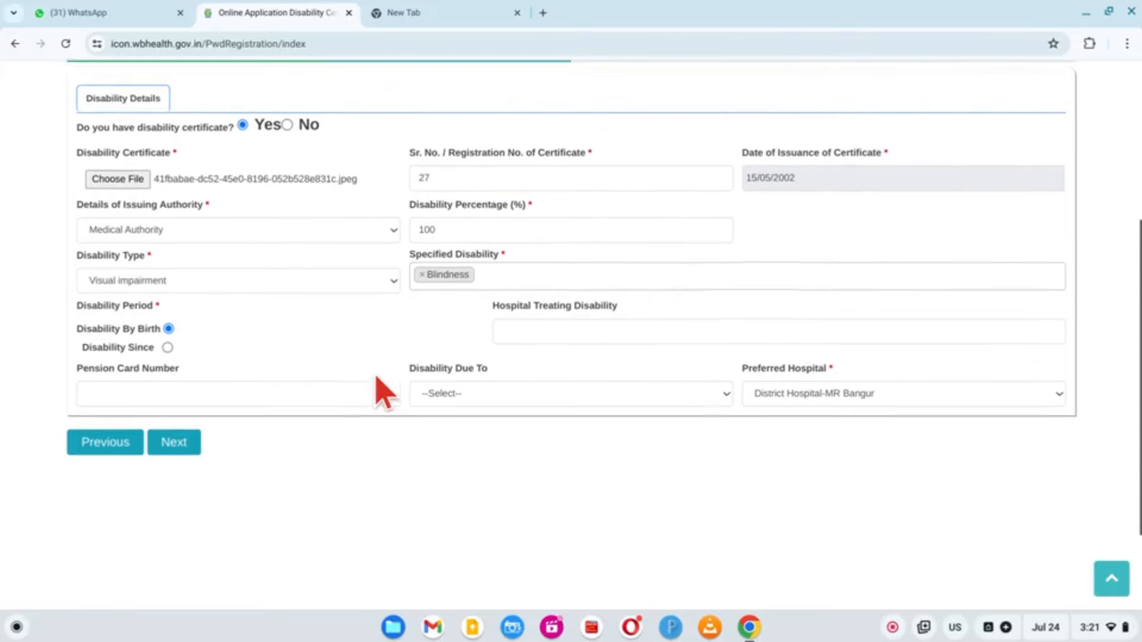
{"action": "scroll", "coordinate": [384, 392], "scroll_direction": "down", "scroll_amount": 2}
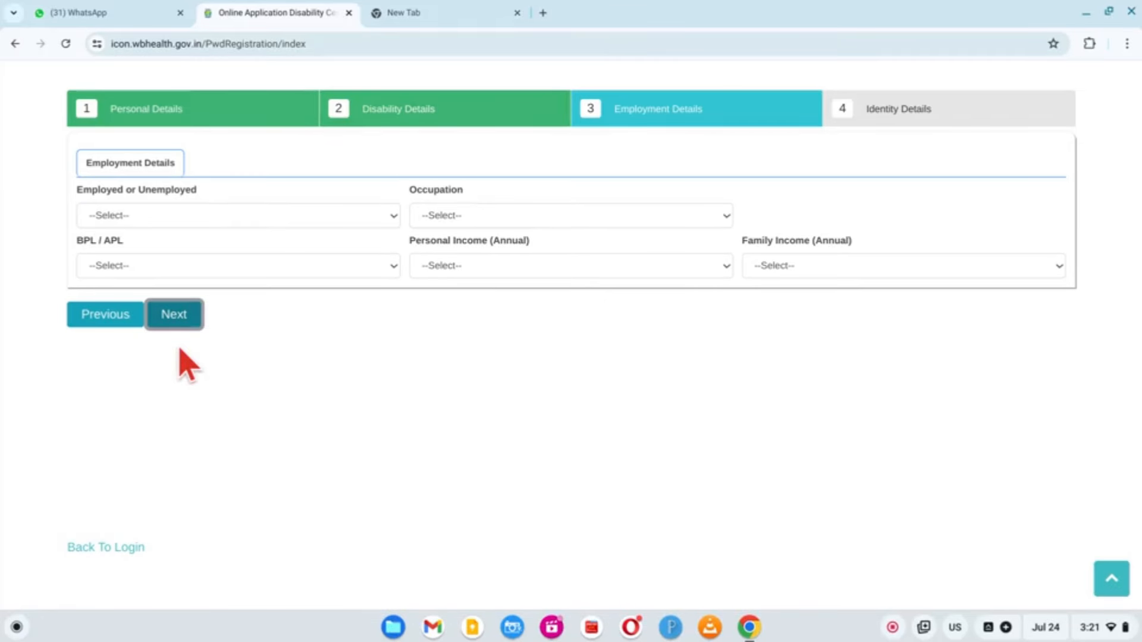
{"action": "left_click", "coordinate": [241, 222]}
{"action": "left_click", "coordinate": [226, 286]}
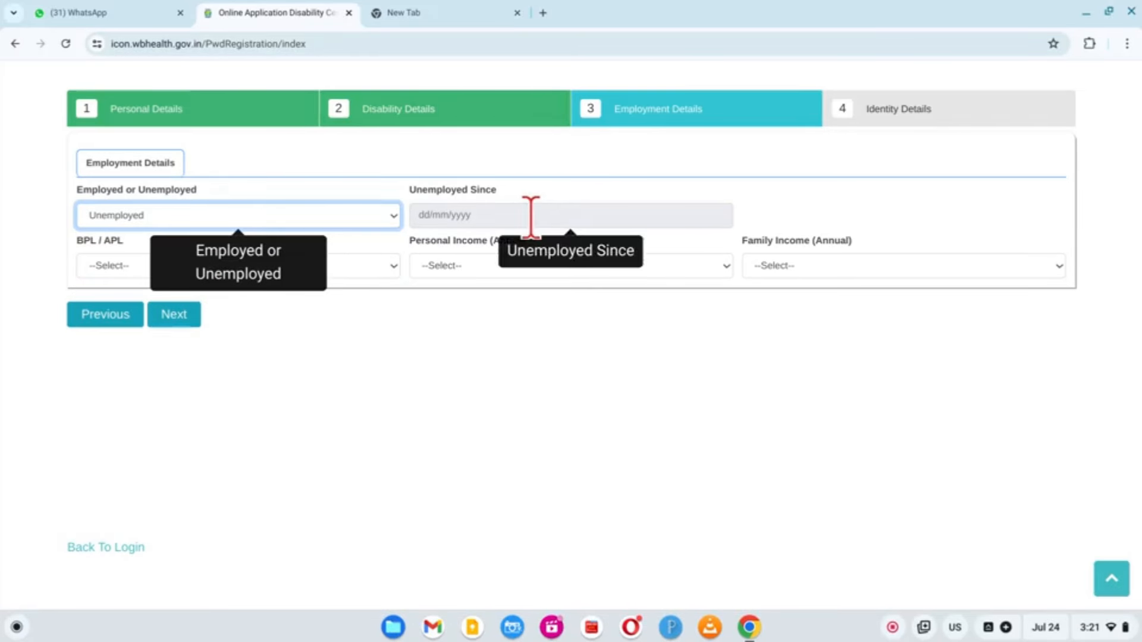